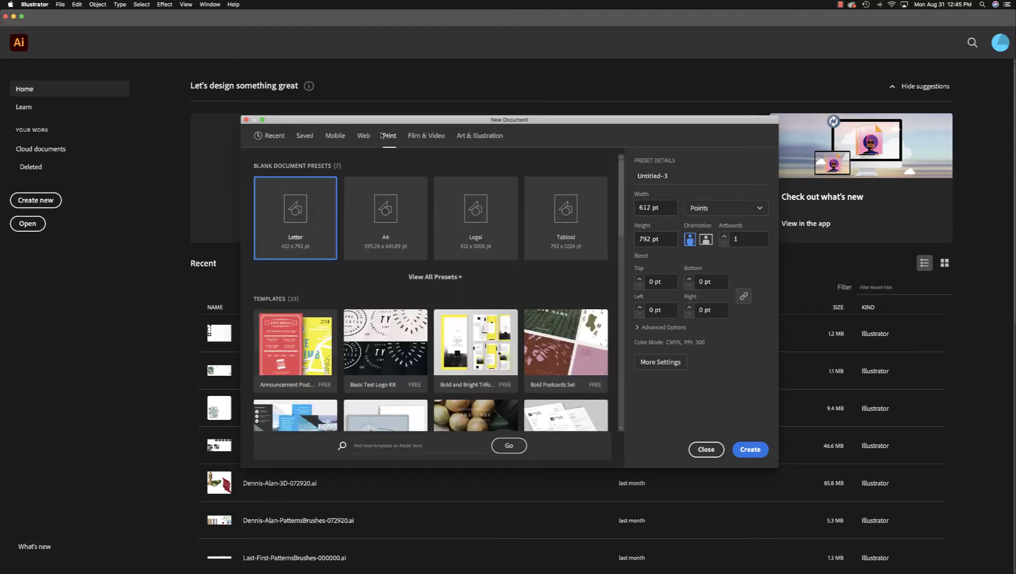
# Set the new print document's units to inches, its width to 11 in and the number of artboards to 4
pyautogui.click(701, 211)
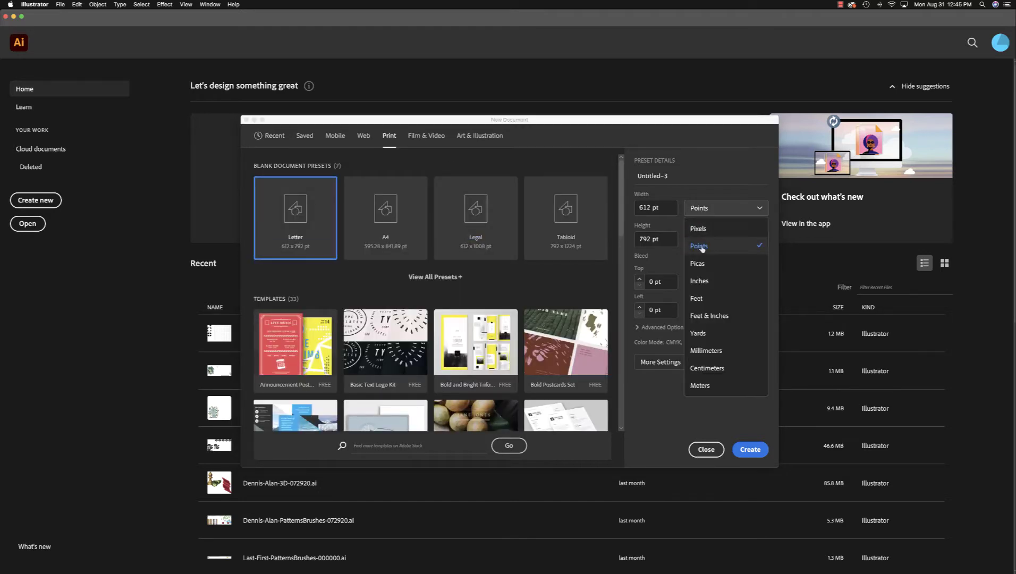
pyautogui.click(702, 279)
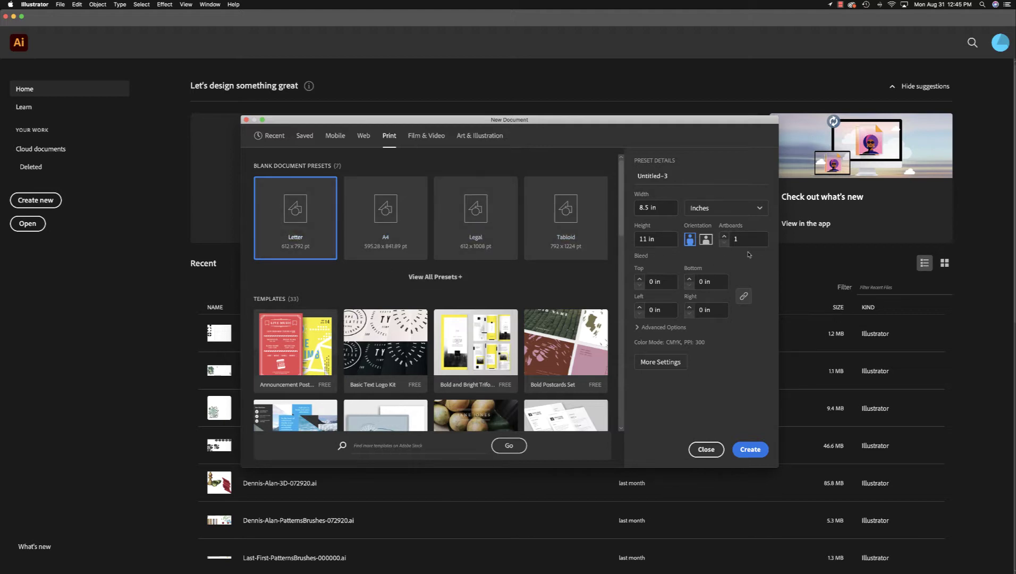
pyautogui.doubleClick(644, 208)
pyautogui.write('11')
pyautogui.click(725, 237)
pyautogui.click(724, 237)
# Create the document with 0.5 in artboard spacing and the artboards arranged in a single column
pyautogui.click(652, 365)
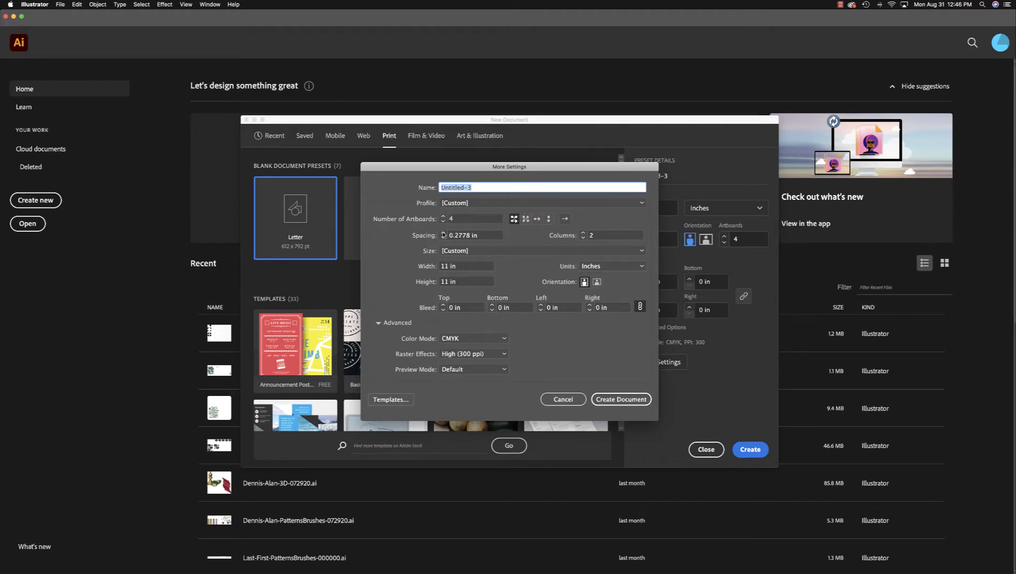
pyautogui.click(443, 235)
pyautogui.write('0.5 in')
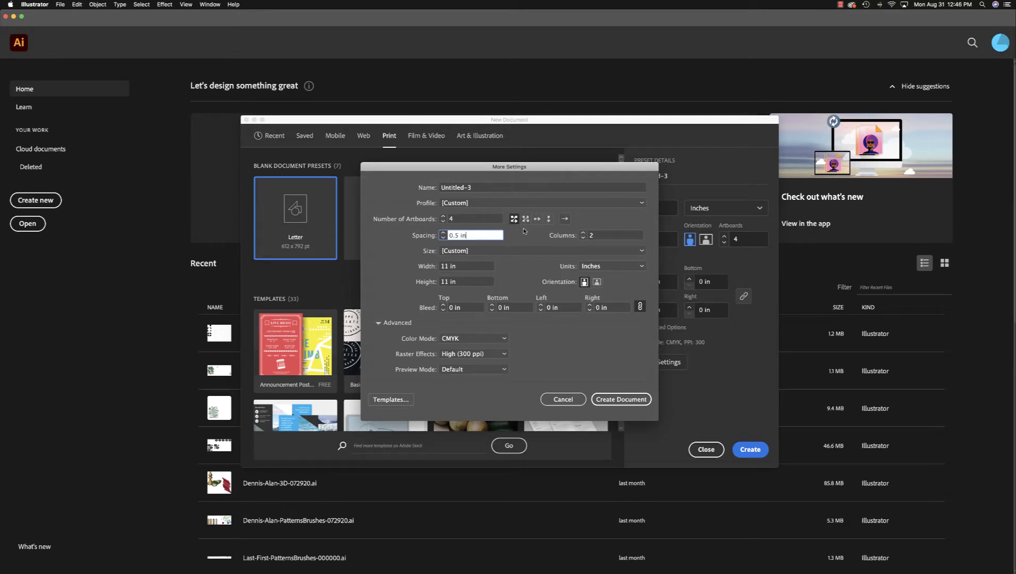
pyautogui.click(548, 219)
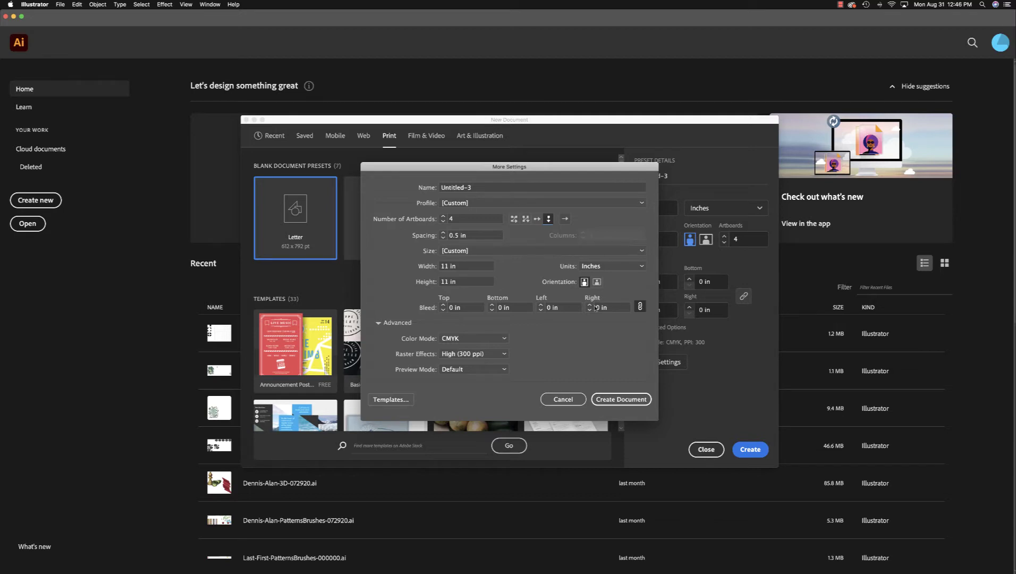
pyautogui.click(619, 398)
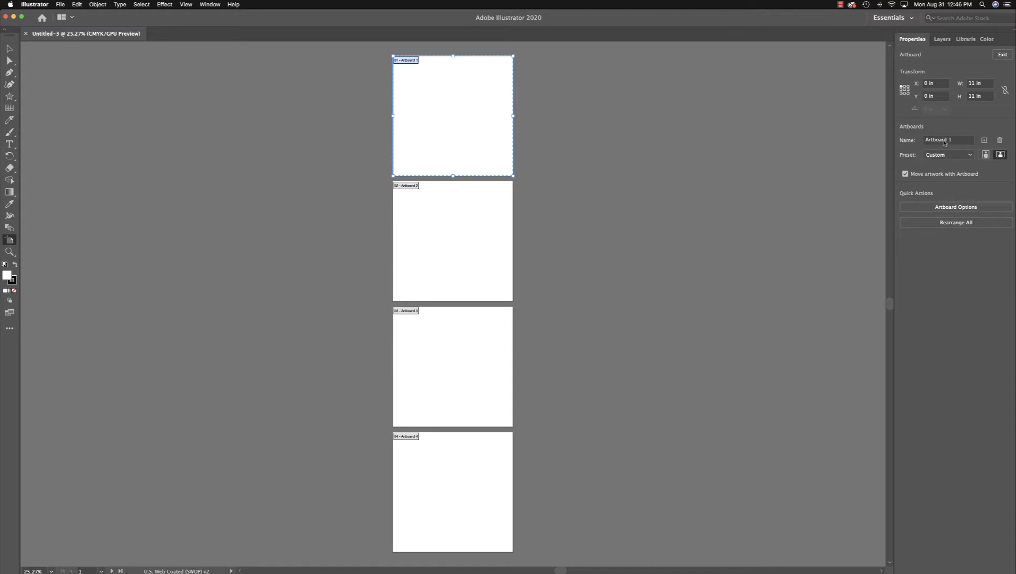
# Rename the first artboard as "New Artboard Name"
pyautogui.click(942, 208)
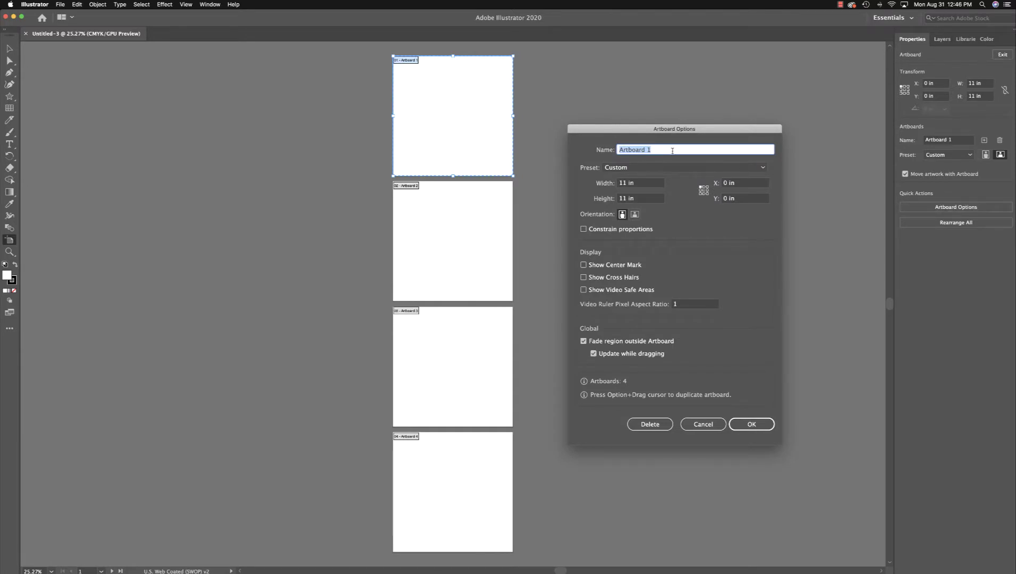
pyautogui.write('New Artboard Name')
pyautogui.click(752, 423)
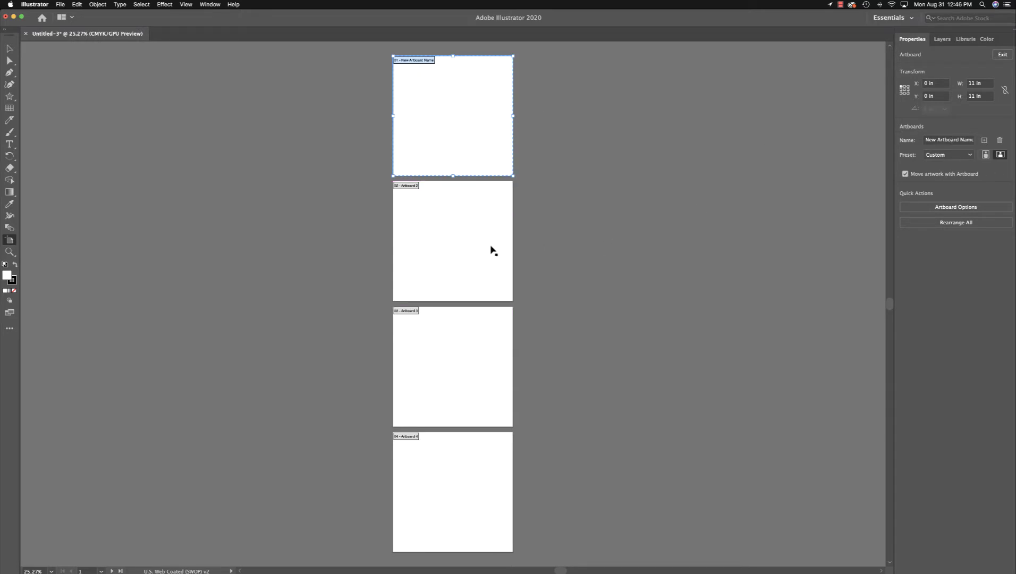
# Resize the second artboard freehand to about 13.37 by 9 in, and set its width to 11 in
pyautogui.click(455, 240)
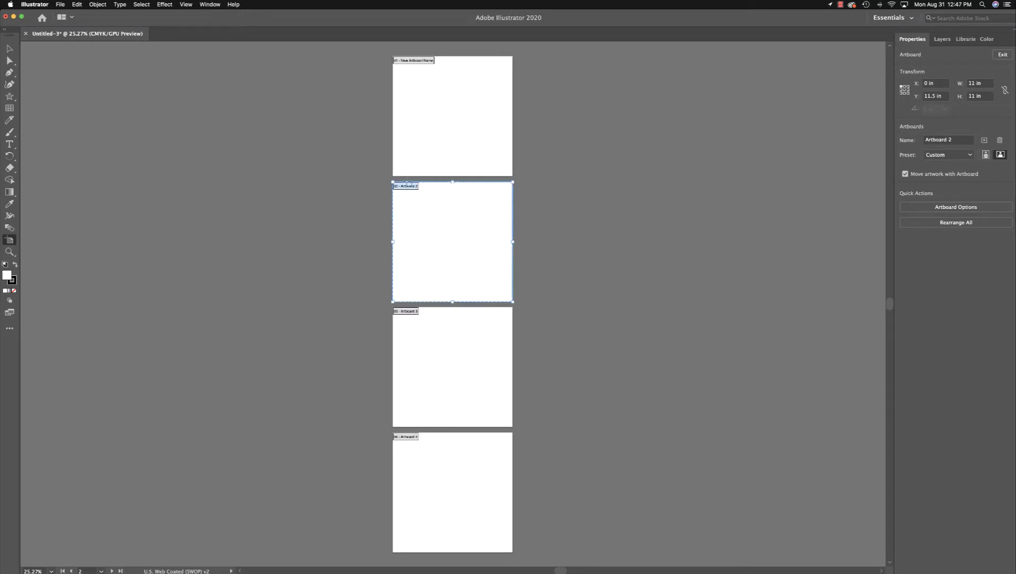
pyautogui.moveTo(512, 241); pyautogui.dragTo(626, 250)
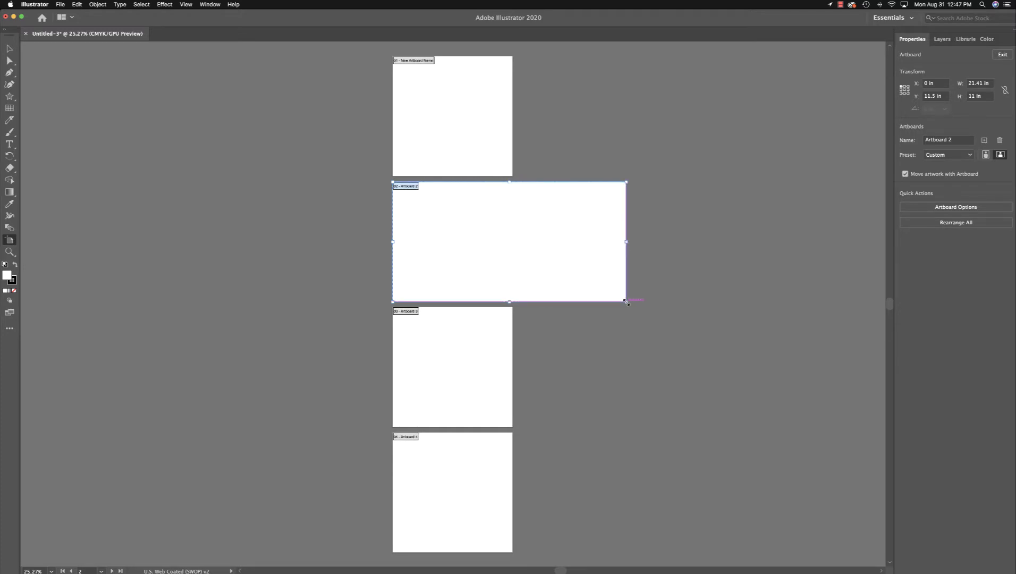
pyautogui.moveTo(627, 302); pyautogui.dragTo(539, 280)
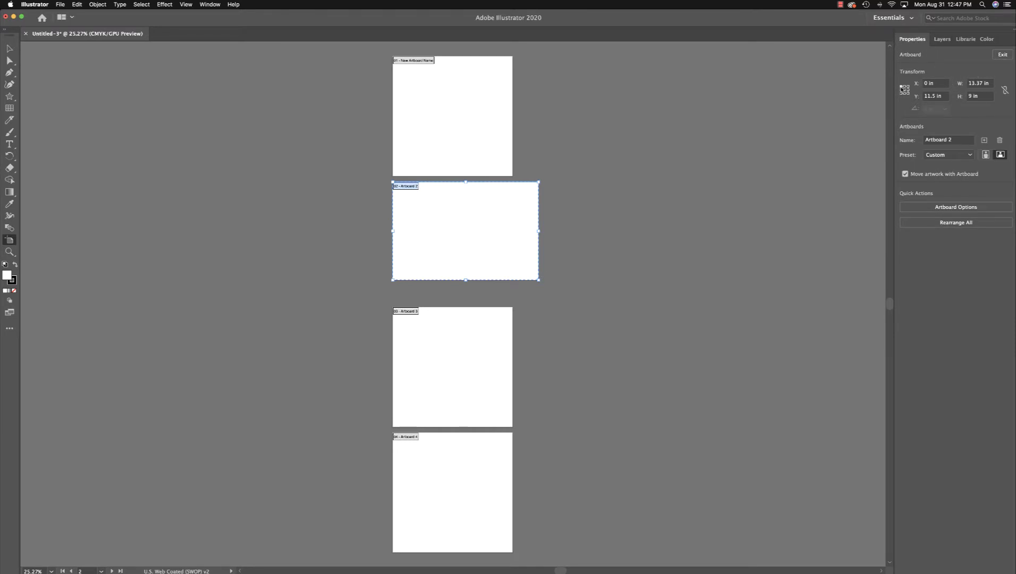
pyautogui.doubleClick(973, 84)
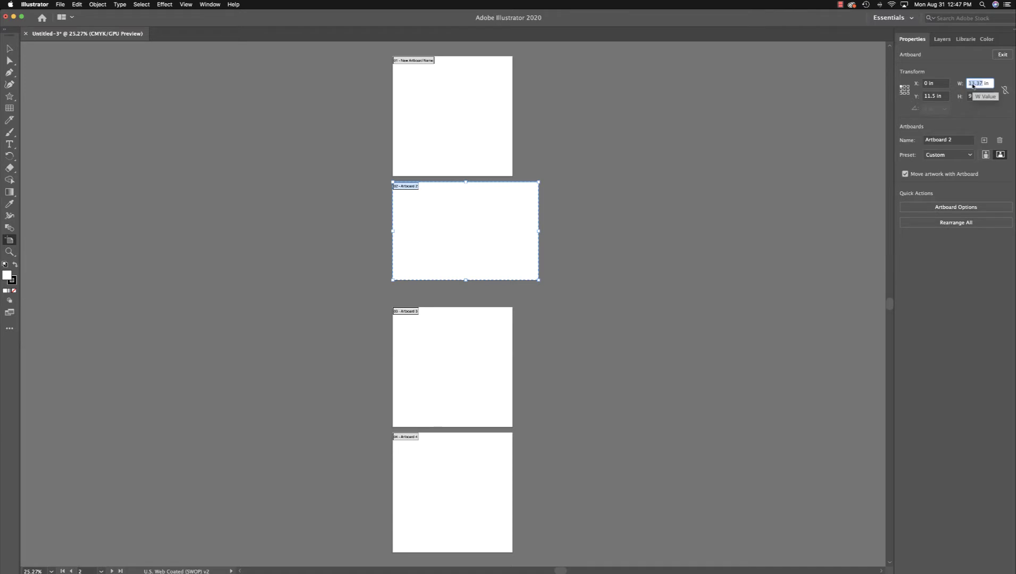
pyautogui.write('11')
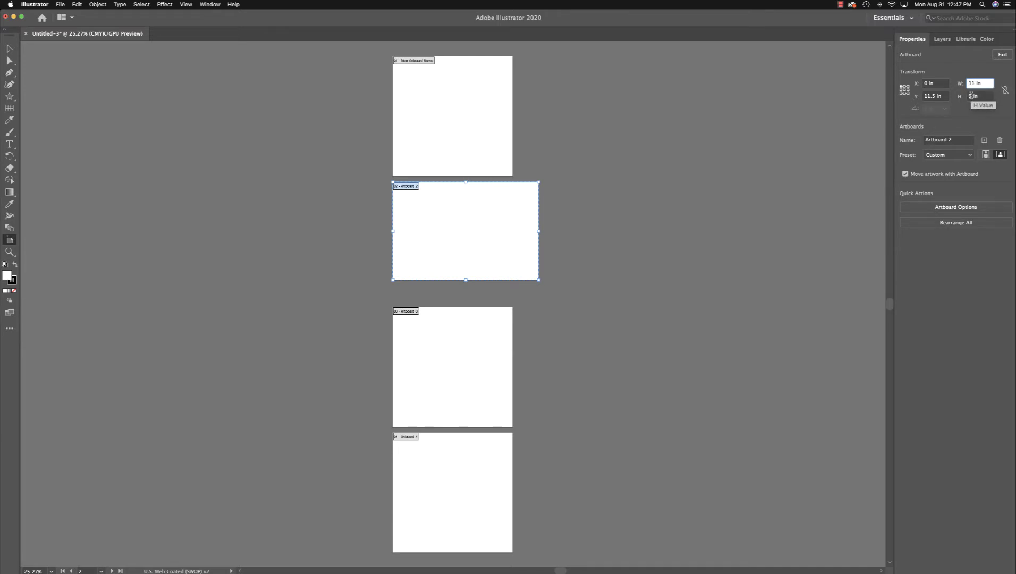
pyautogui.click(971, 96)
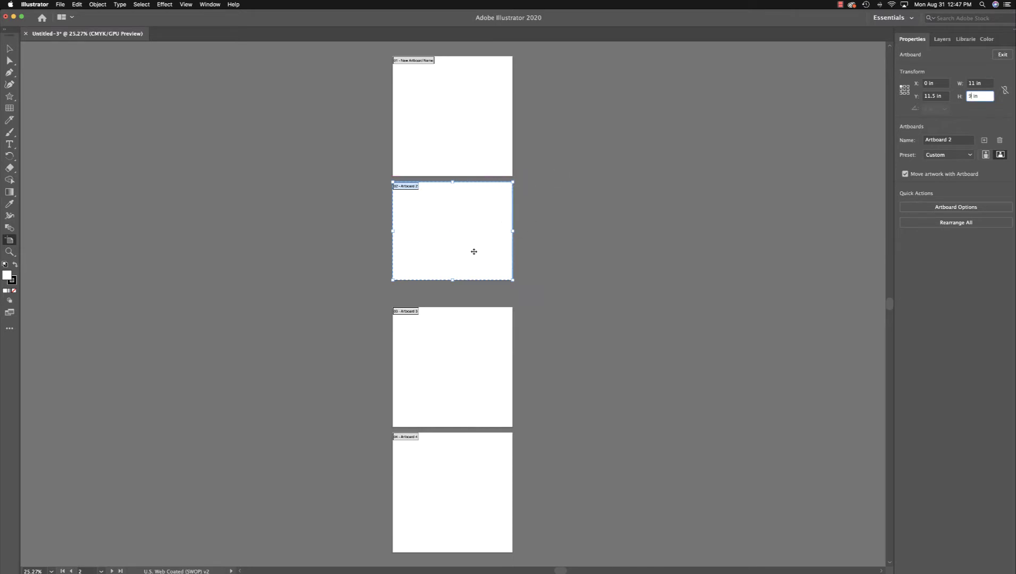
# Shorten the second artboard freehand to a height of about 3.59 in, and set its height to 11 in
pyautogui.moveTo(453, 280); pyautogui.dragTo(453, 220)
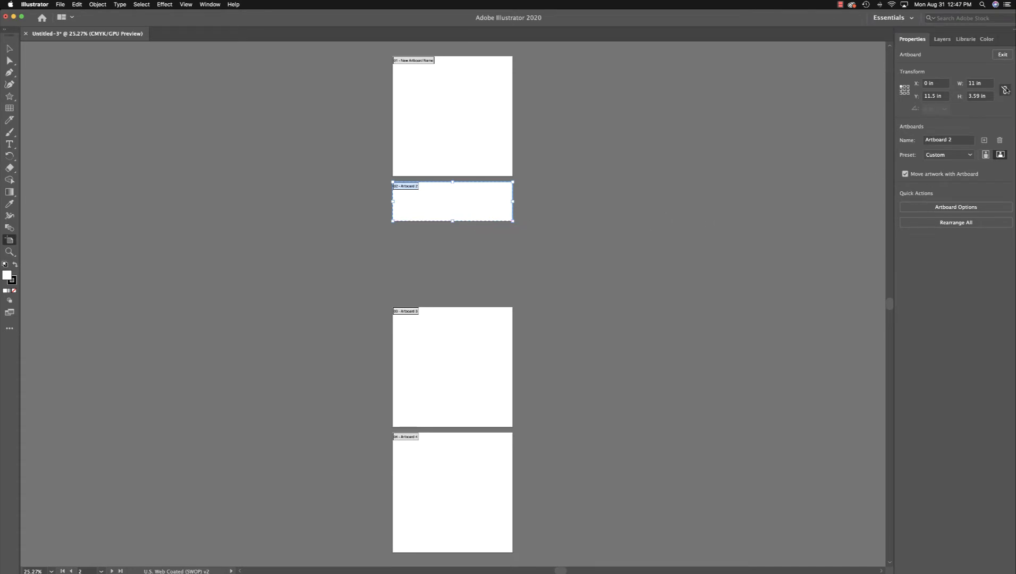
pyautogui.click(976, 96)
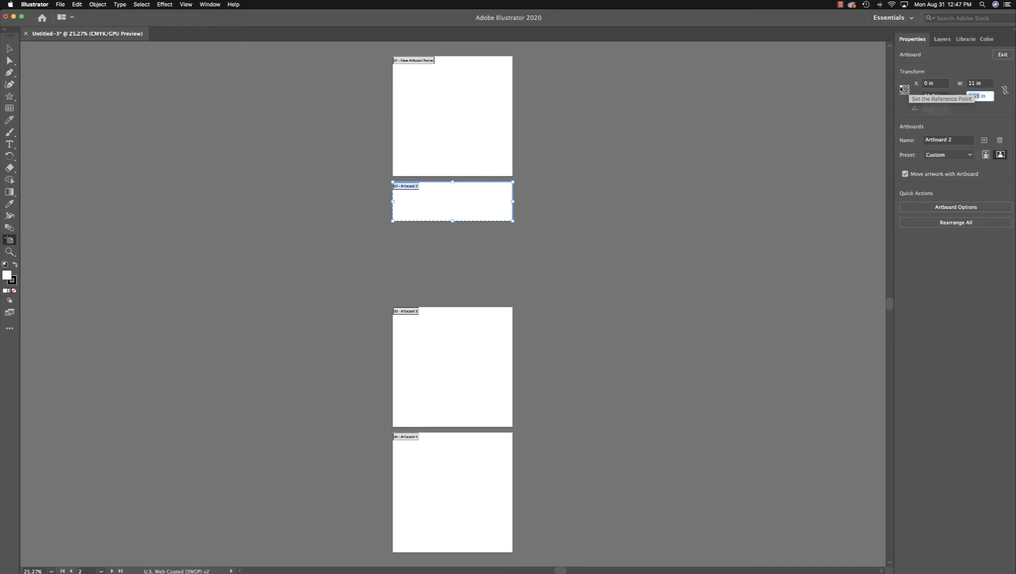
pyautogui.write('11')
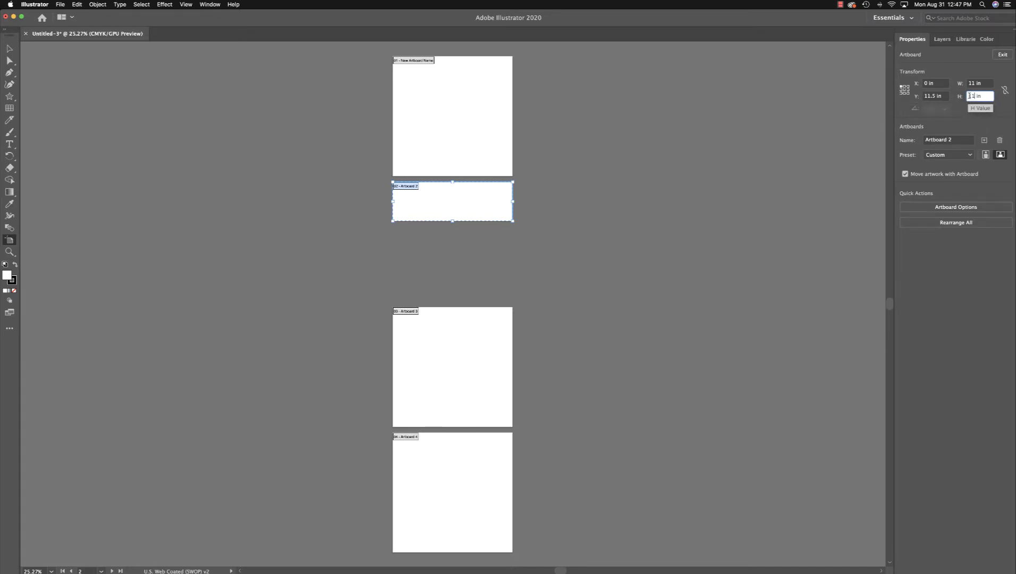
pyautogui.press('Tab')
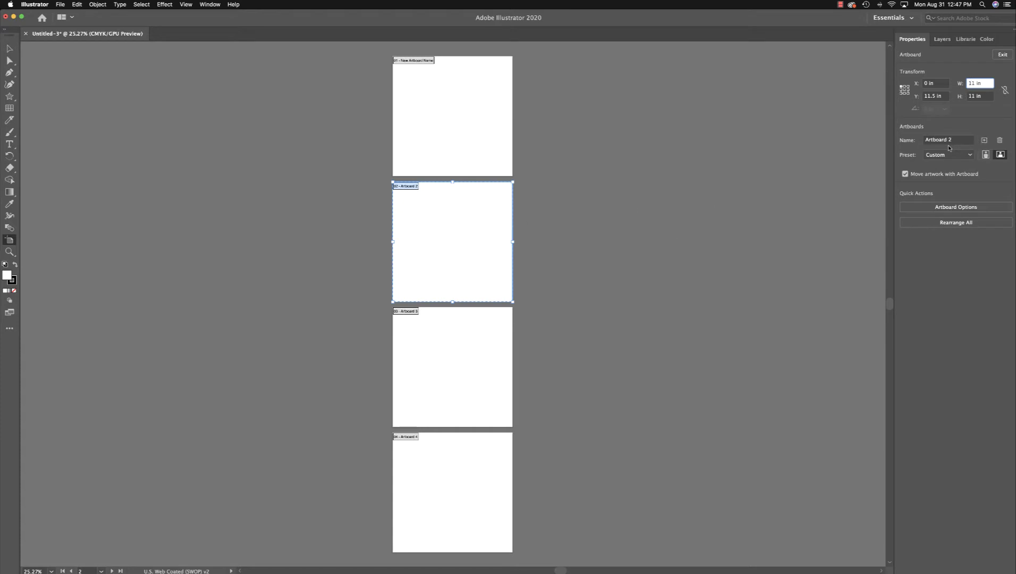
# Rename the second artboard as "New Name"
pyautogui.click(939, 206)
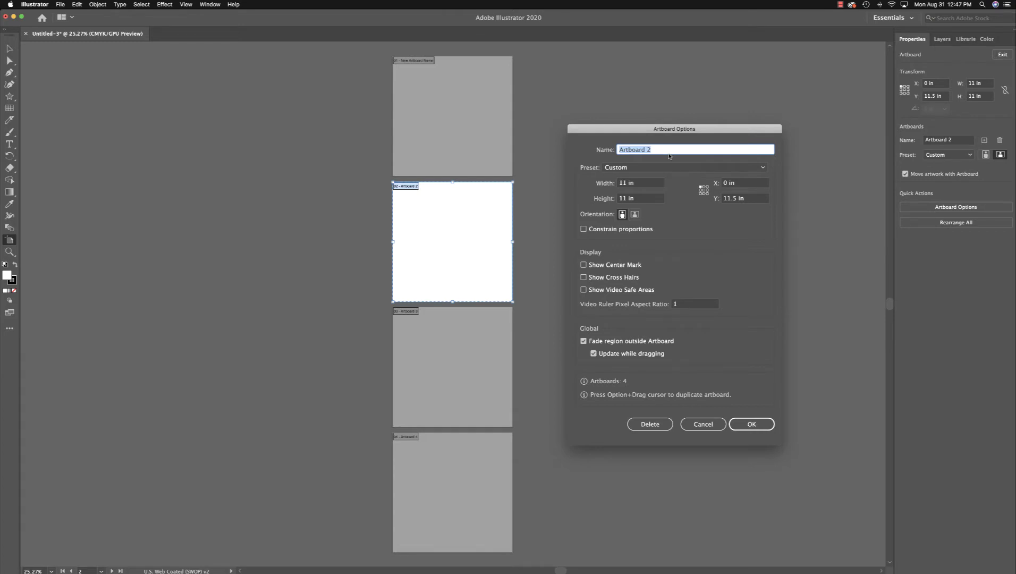
pyautogui.write('New Name')
pyautogui.click(766, 423)
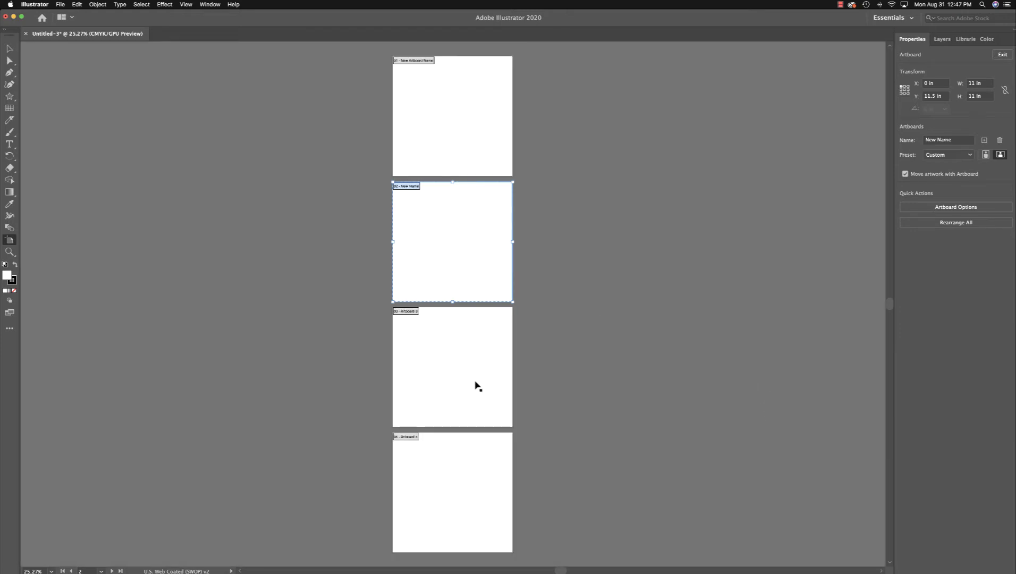
# Delete the fourth, third and second artboards, keeping only the first one
pyautogui.click(447, 488)
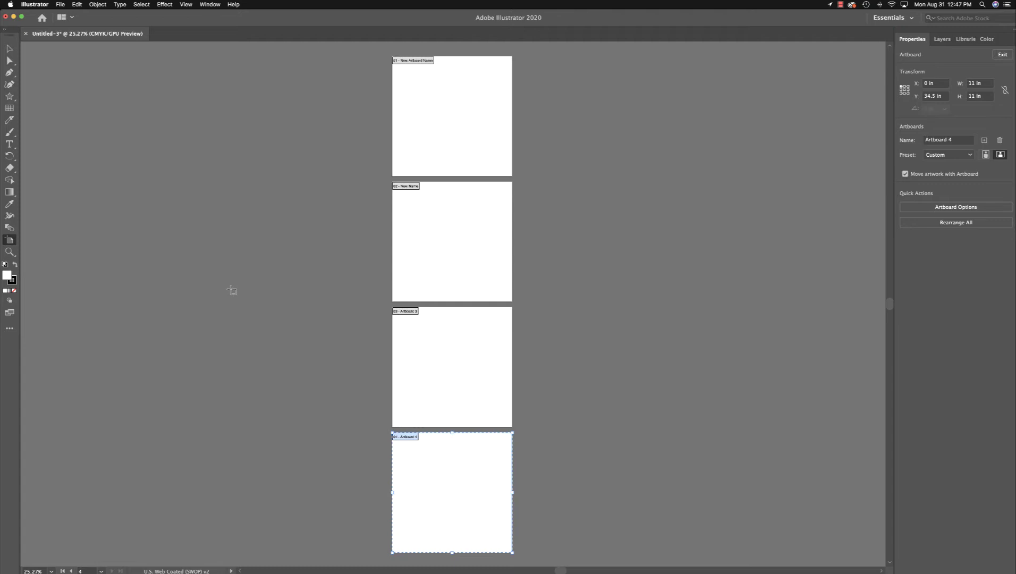
pyautogui.press('Delete')
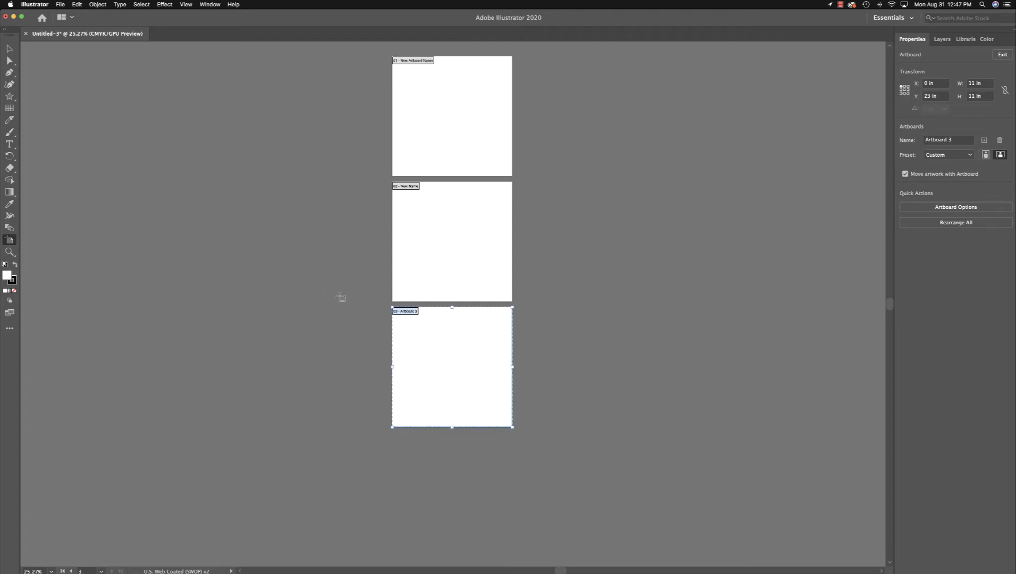
pyautogui.press('Delete')
pyautogui.press('Delete')
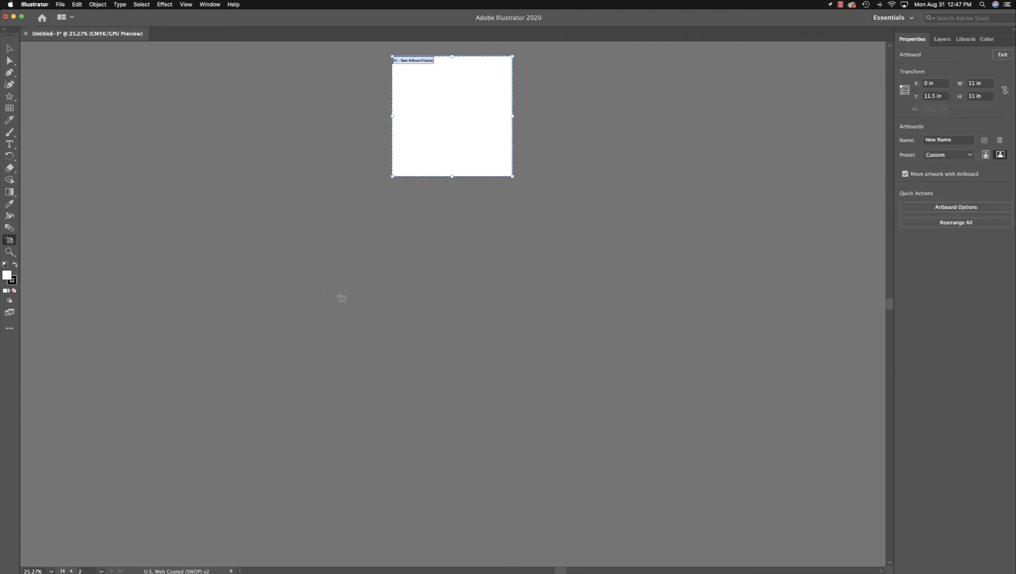
# Draw a new artboard about 10.01 by 11 in to the right of the remaining one, aligned with its top edge
pyautogui.hscroll(1, 463, 173)
pyautogui.moveTo(464, 173); pyautogui.dragTo(250, 235)
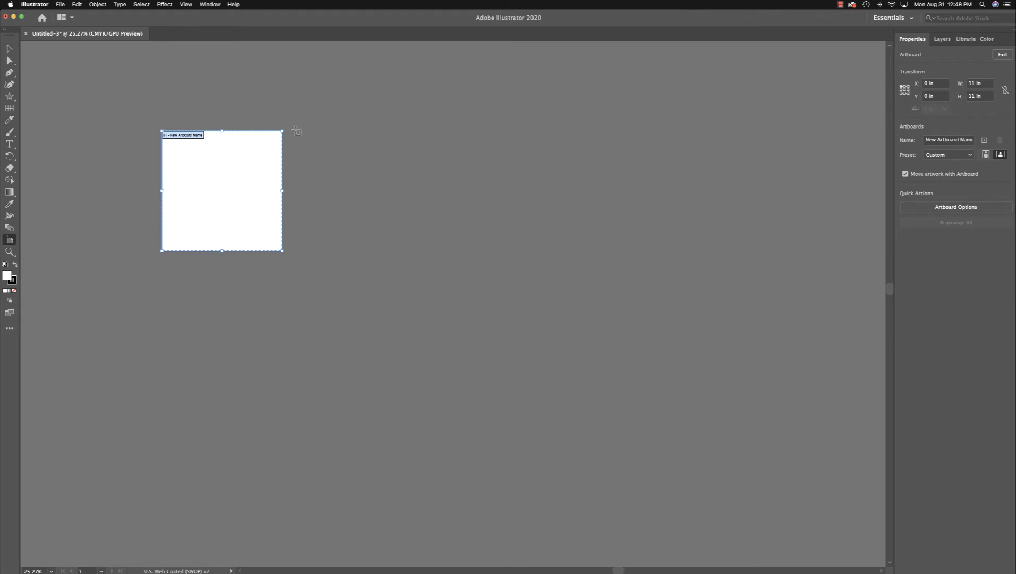
pyautogui.moveTo(296, 131); pyautogui.dragTo(405, 250)
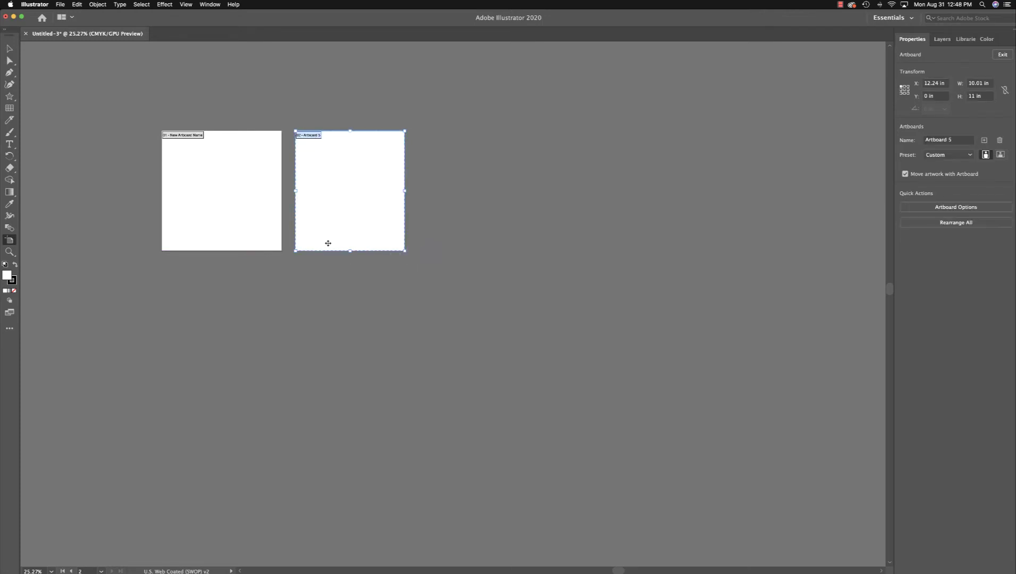
# Set the new artboard's width to 11 in
pyautogui.doubleClick(978, 83)
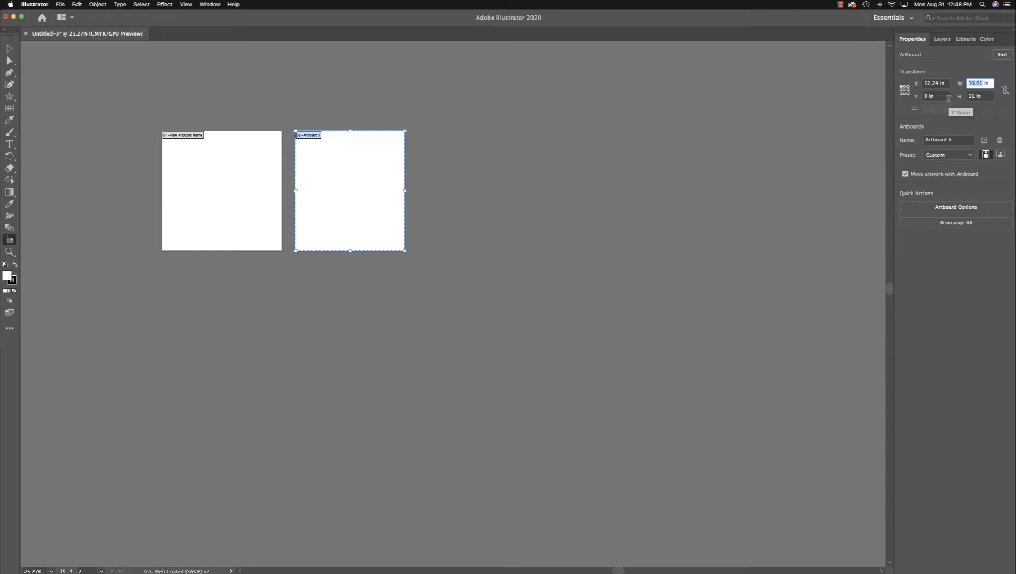
pyautogui.write('11')
pyautogui.press('Return')
pyautogui.click(902, 94)
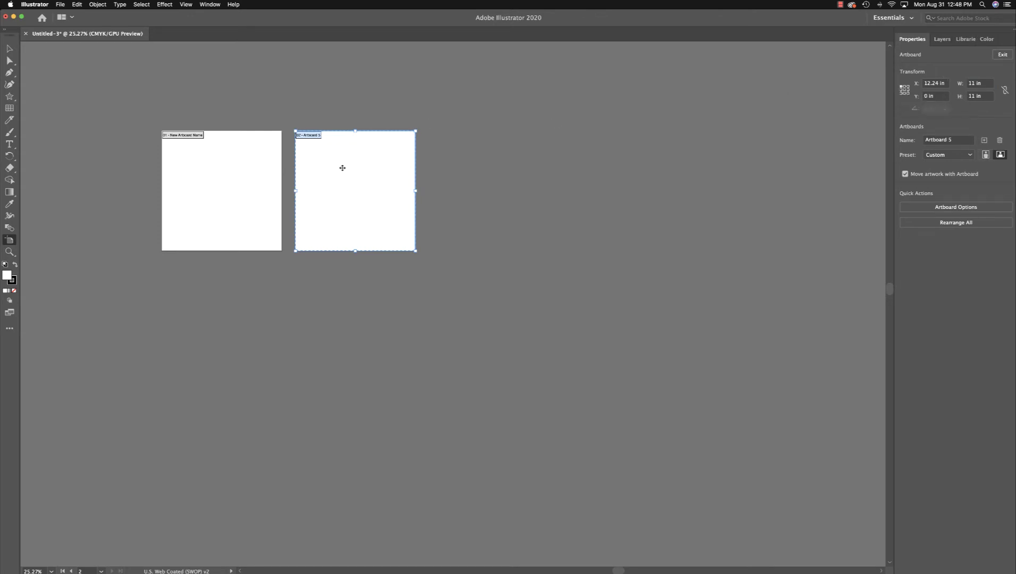
pyautogui.click(261, 180)
pyautogui.click(326, 185)
# Choose the Star tool, swap the fill and stroke colors, and set the fill to yellow-green D6EA11
pyautogui.click(9, 97)
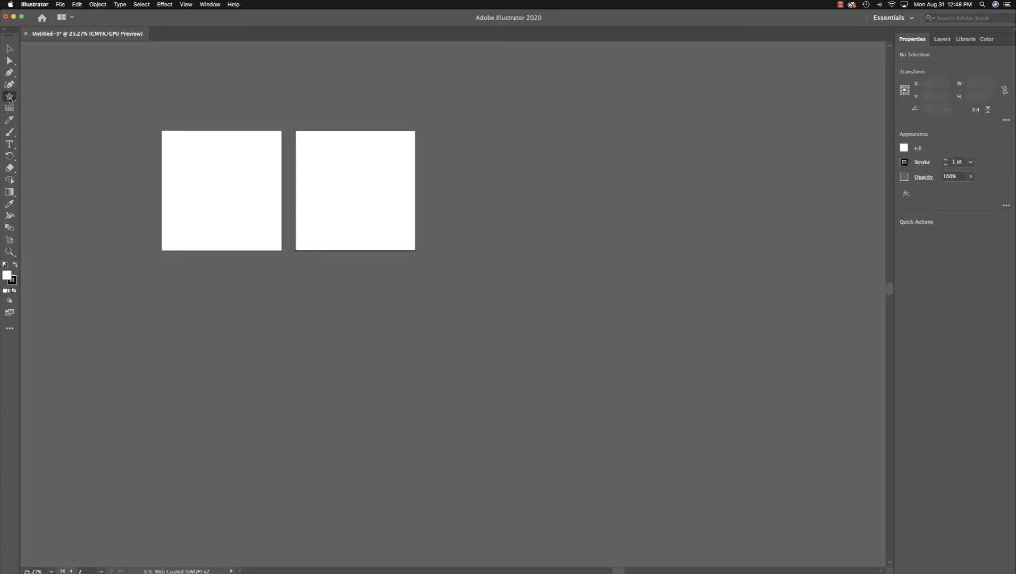
pyautogui.click(16, 266)
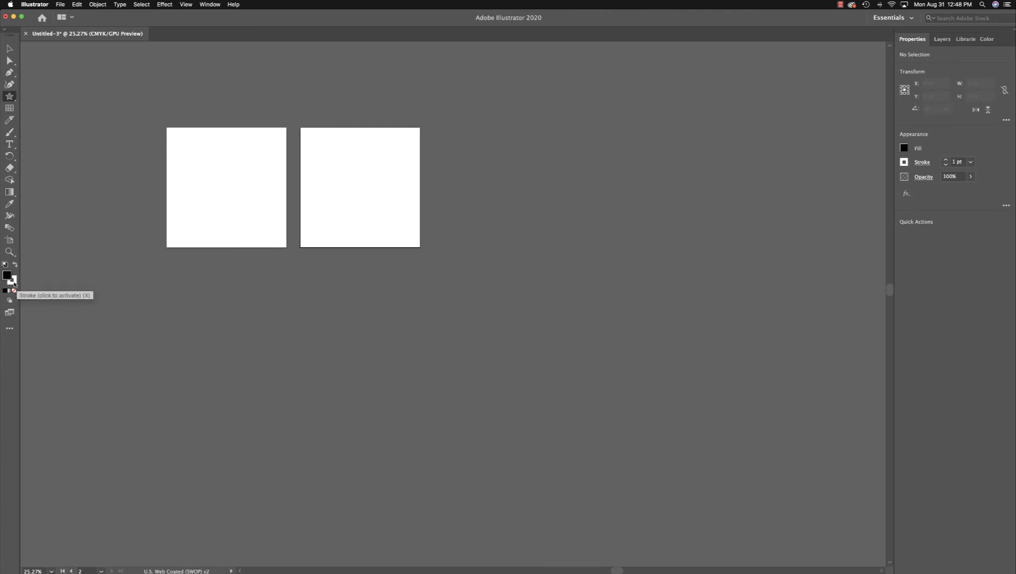
pyautogui.doubleClick(8, 275)
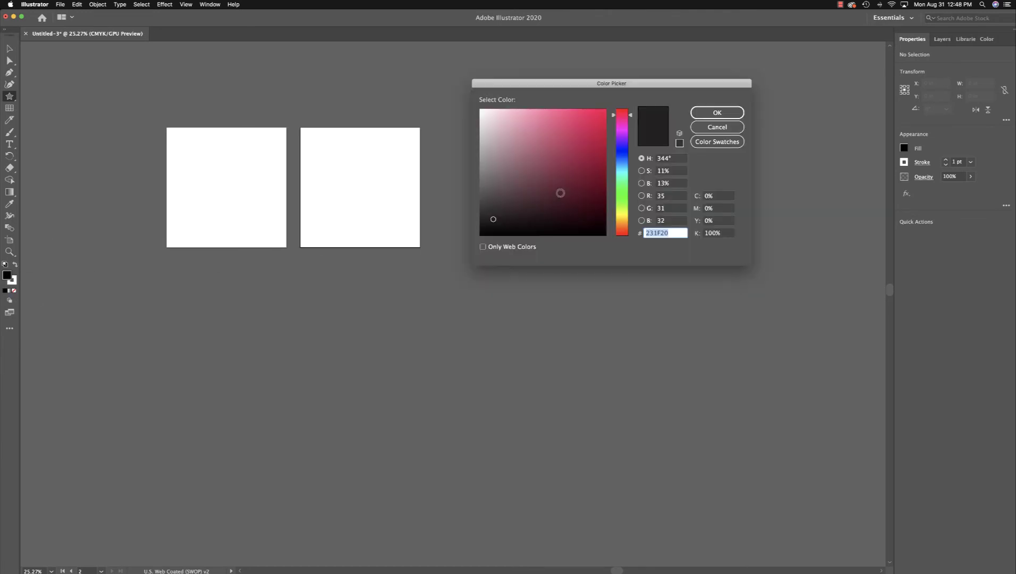
pyautogui.click(623, 213)
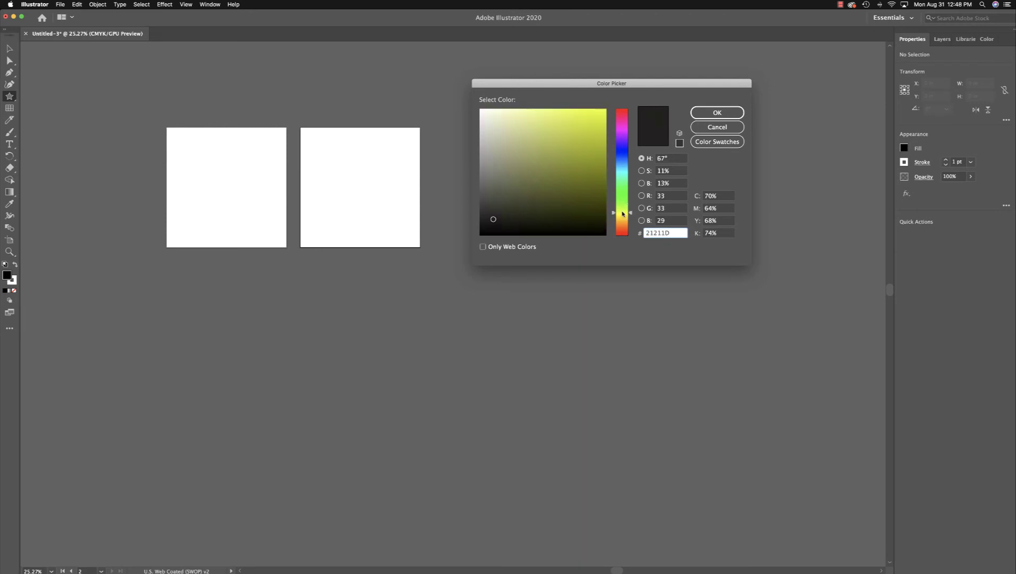
pyautogui.click(595, 139)
pyautogui.click(597, 119)
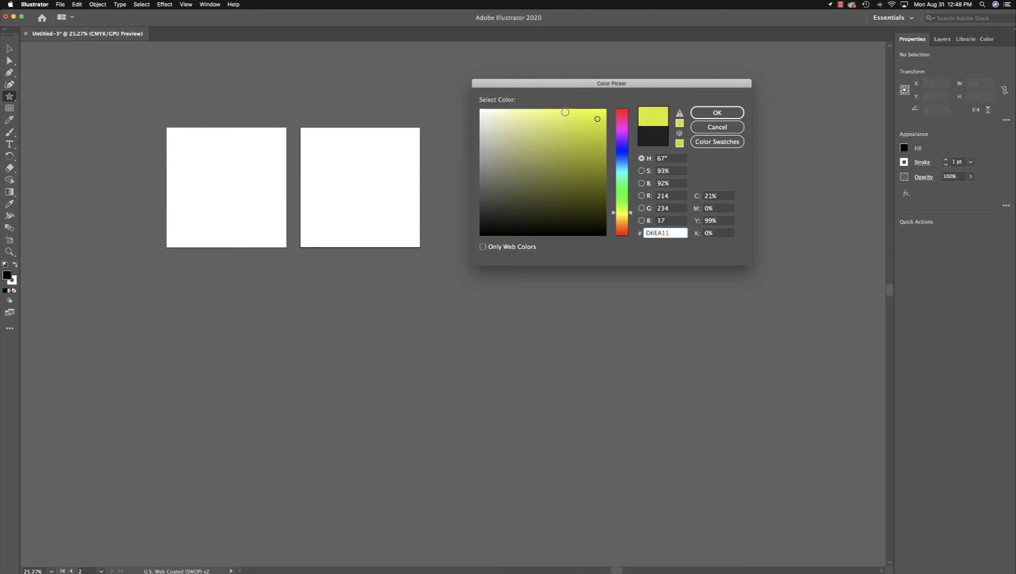
pyautogui.click(717, 112)
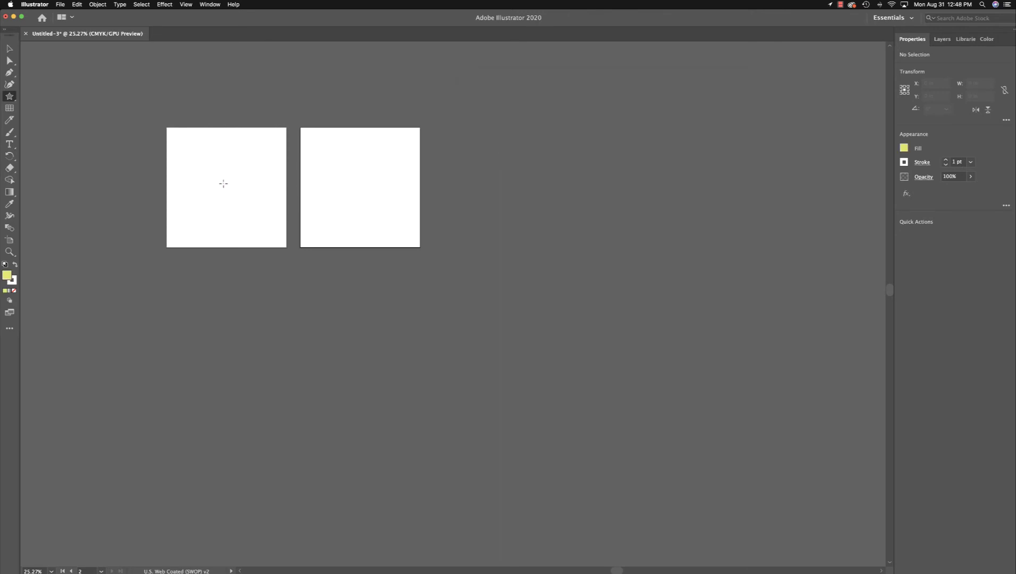
# Draw a five-pointed star about 7.16 by 6.81 in near the center of the first artboard
pyautogui.click(224, 184)
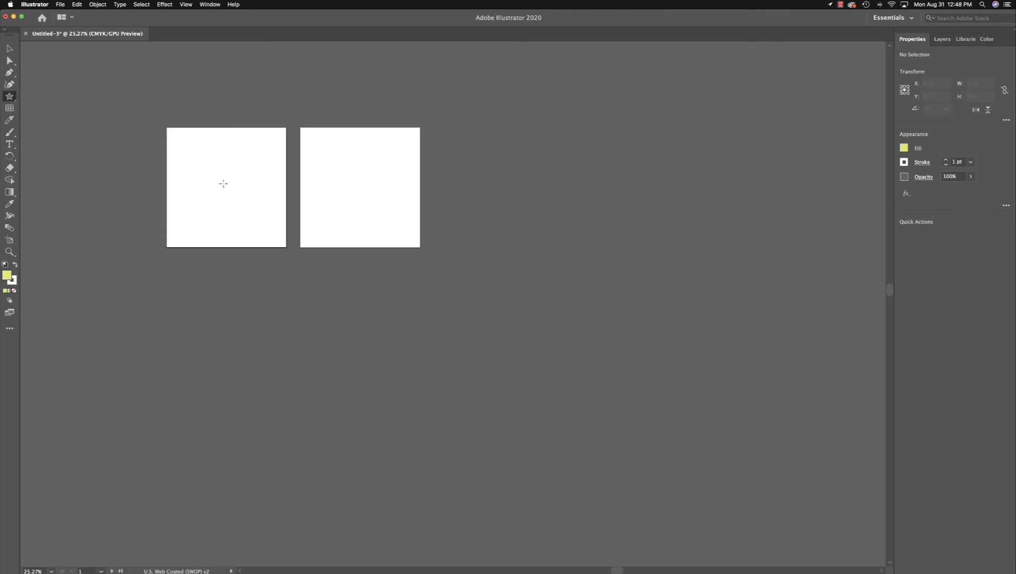
pyautogui.moveTo(223, 184); pyautogui.dragTo(191, 157)
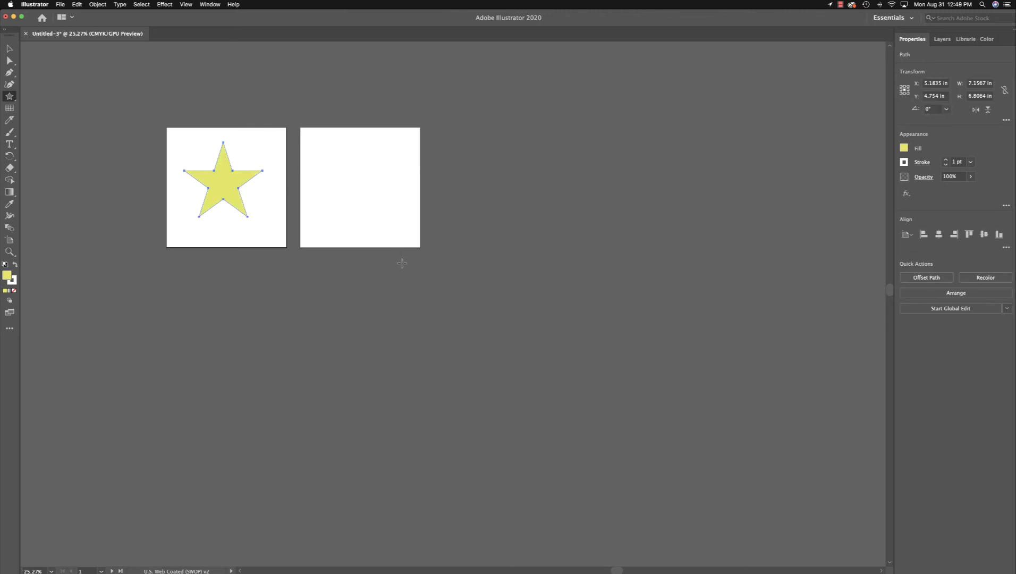
# Move the star to X 5.5 in, Y about 5.19 in so it is centered horizontally on the first artboard, and deselect it
pyautogui.click(9, 48)
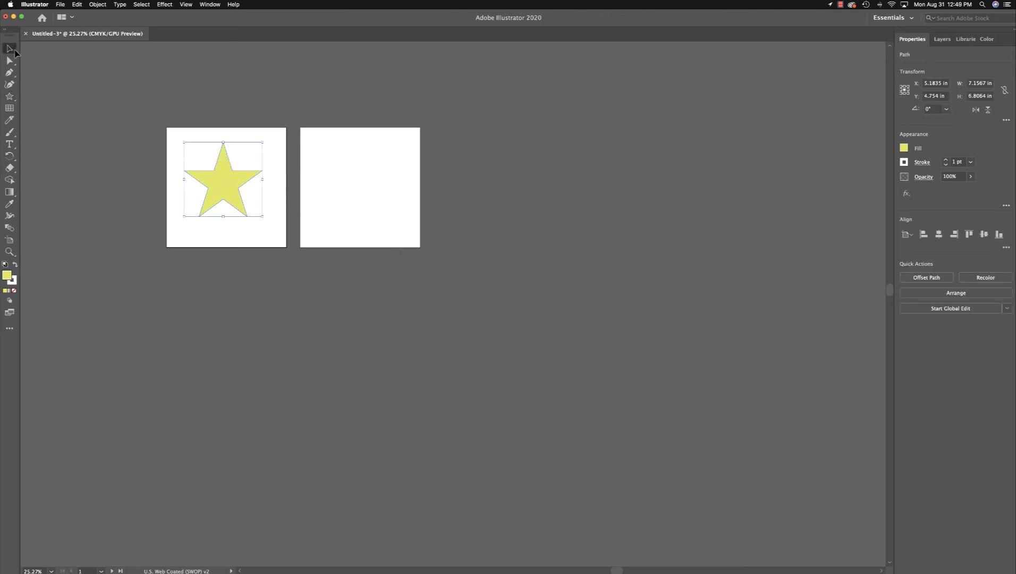
pyautogui.moveTo(220, 183); pyautogui.dragTo(221, 184)
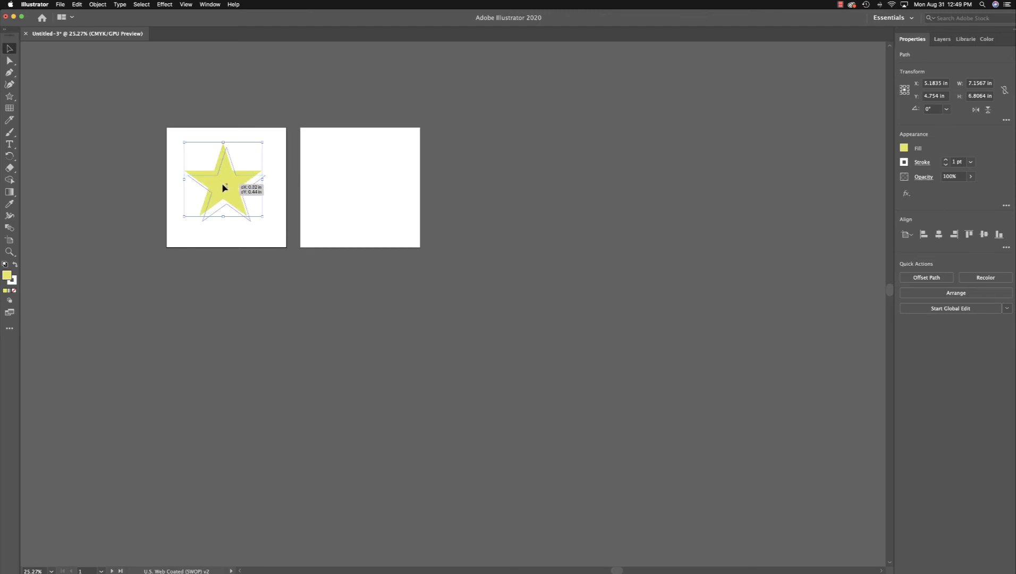
pyautogui.moveTo(222, 186); pyautogui.dragTo(223, 187)
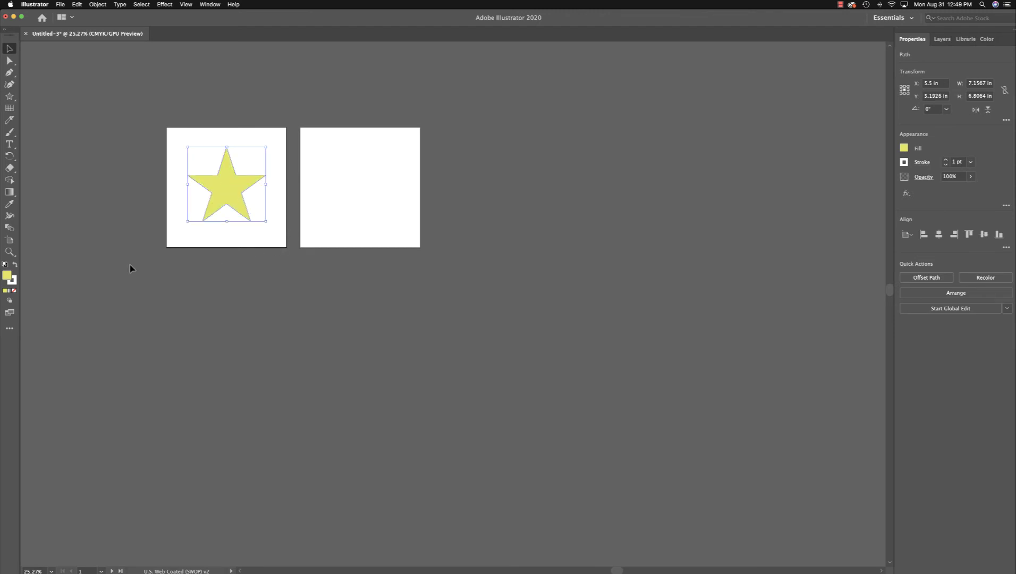
pyautogui.scroll(-1, 89, 264)
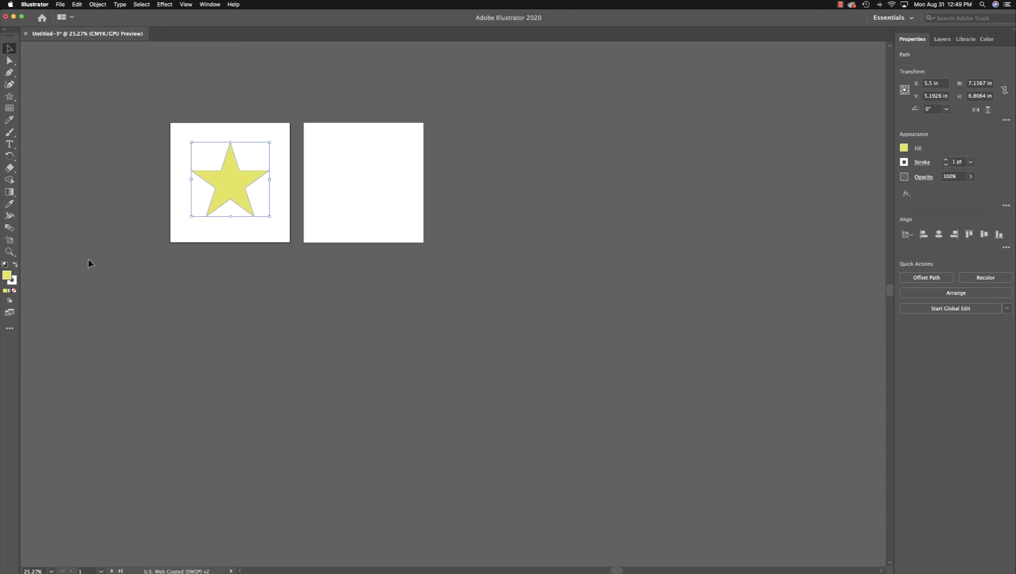
pyautogui.click(258, 240)
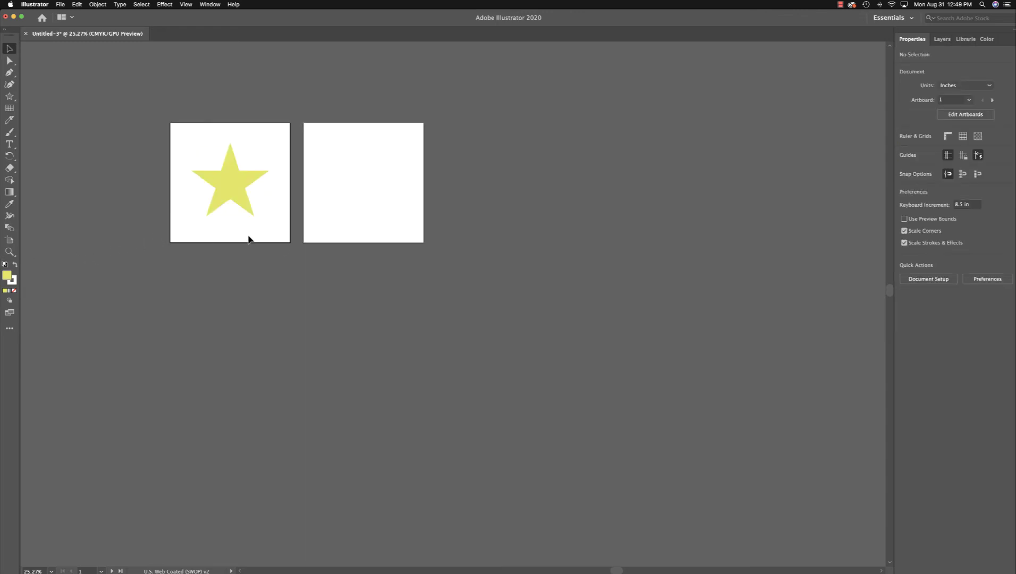
# Make the second artboard active and draw a circle about 7.42 in across with the Ellipse tool, outward from near its center
pyautogui.click(322, 206)
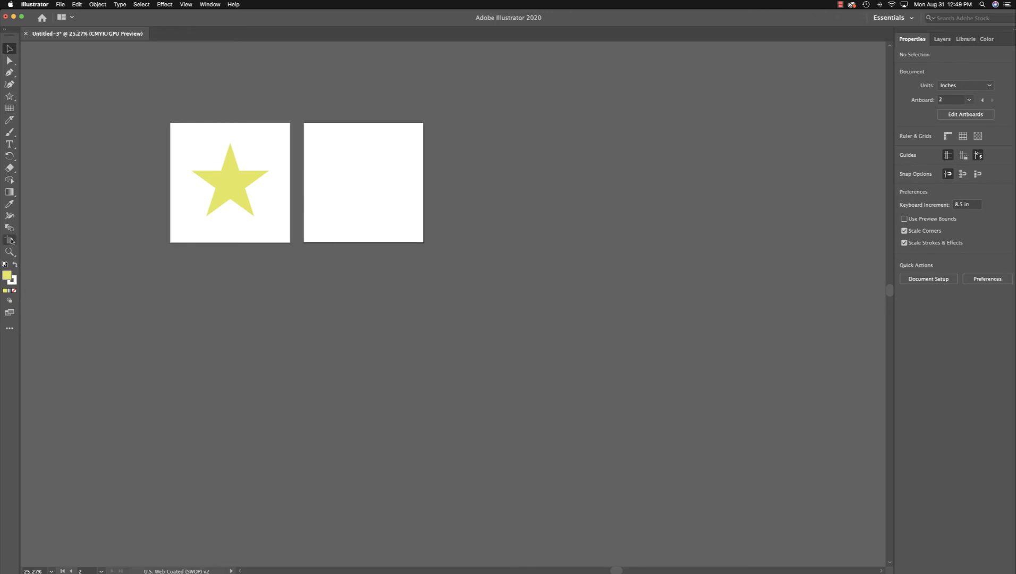
pyautogui.click(9, 96)
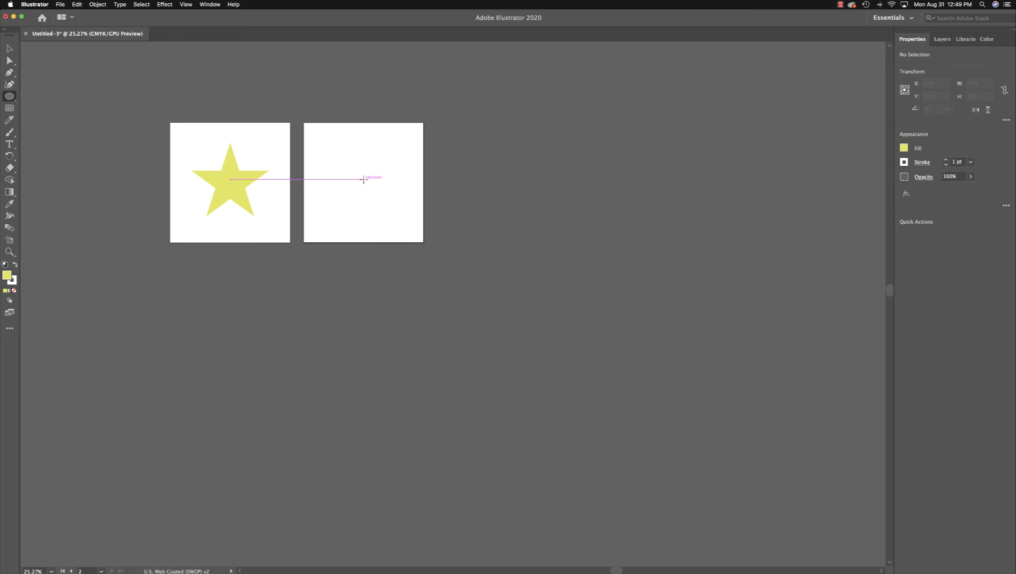
pyautogui.moveTo(363, 179); pyautogui.dragTo(323, 156)
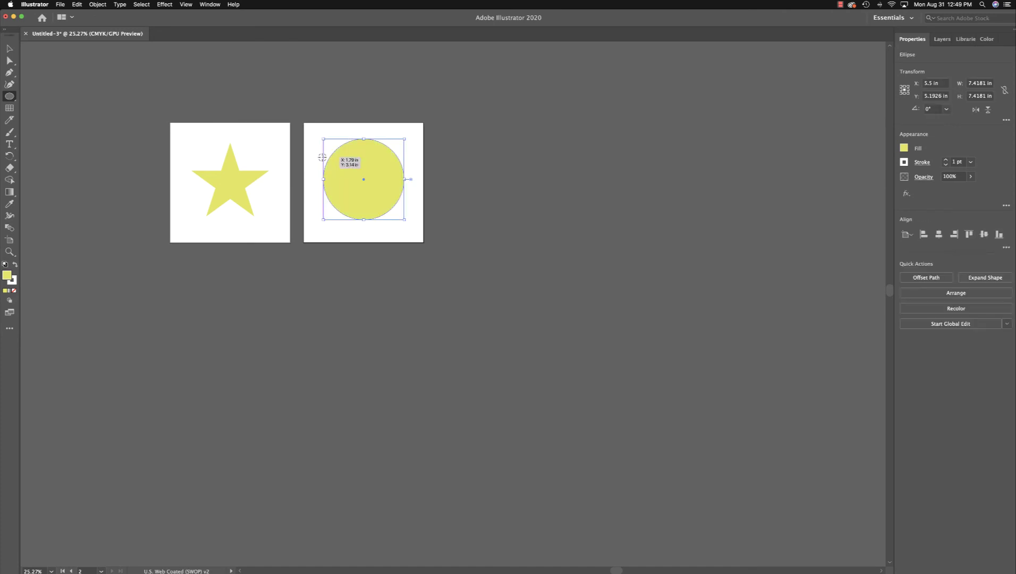
# Change the circle's fill color to a pinkish red
pyautogui.doubleClick(6, 275)
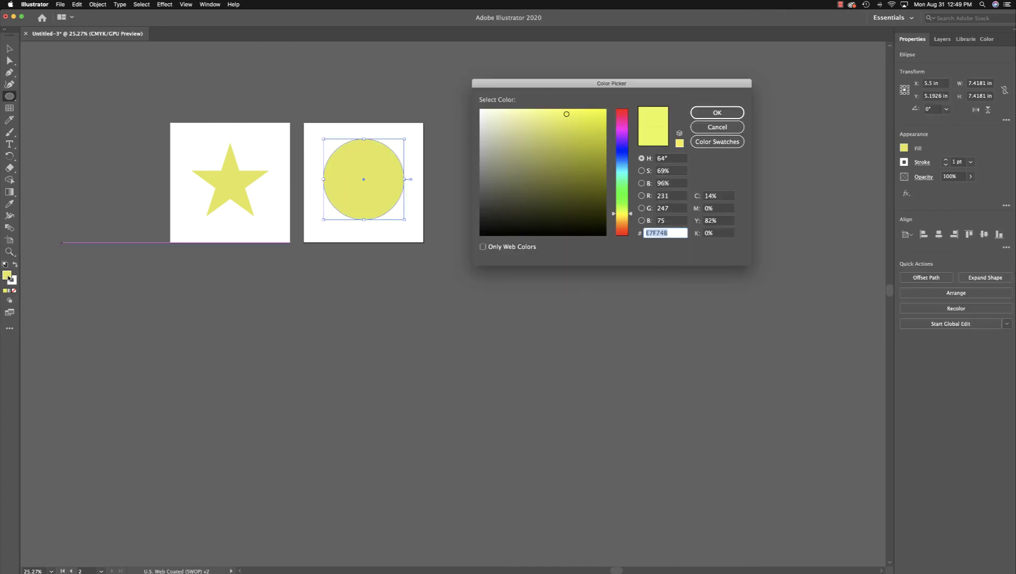
pyautogui.click(625, 114)
pyautogui.click(702, 113)
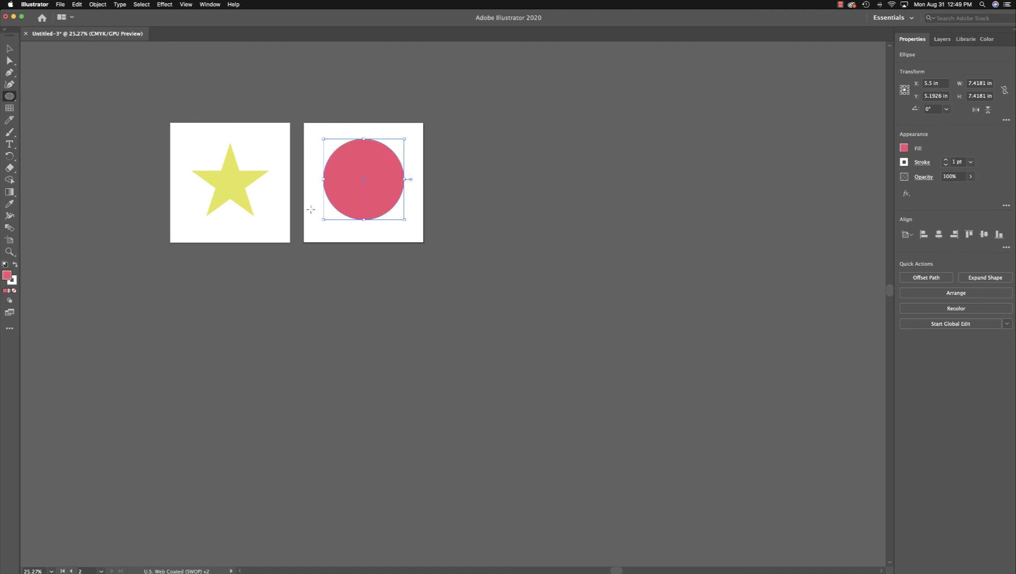
# Duplicate the star artboard with its artwork directly below the original, at about Y 12.17 in
pyautogui.click(10, 241)
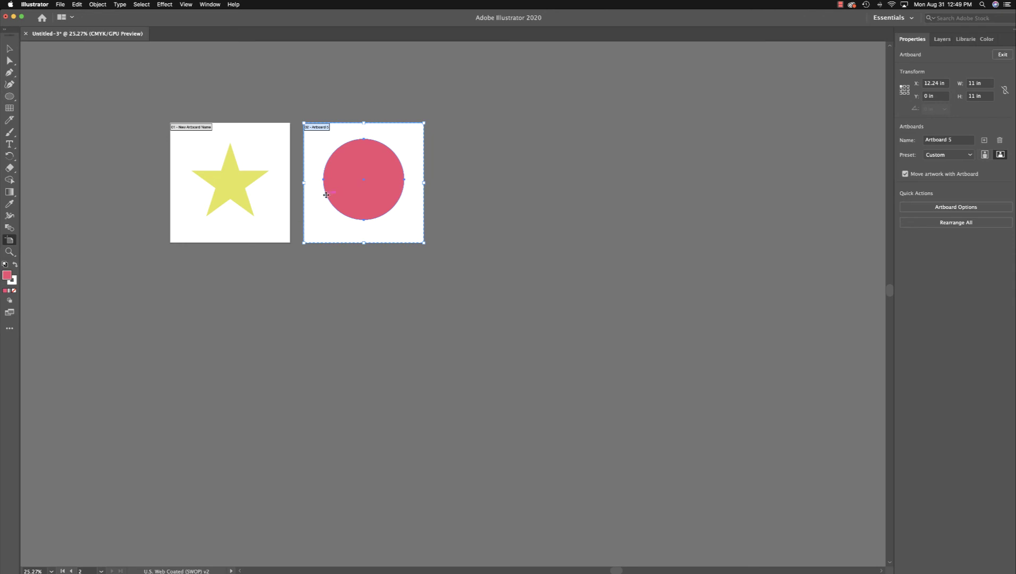
pyautogui.click(266, 212)
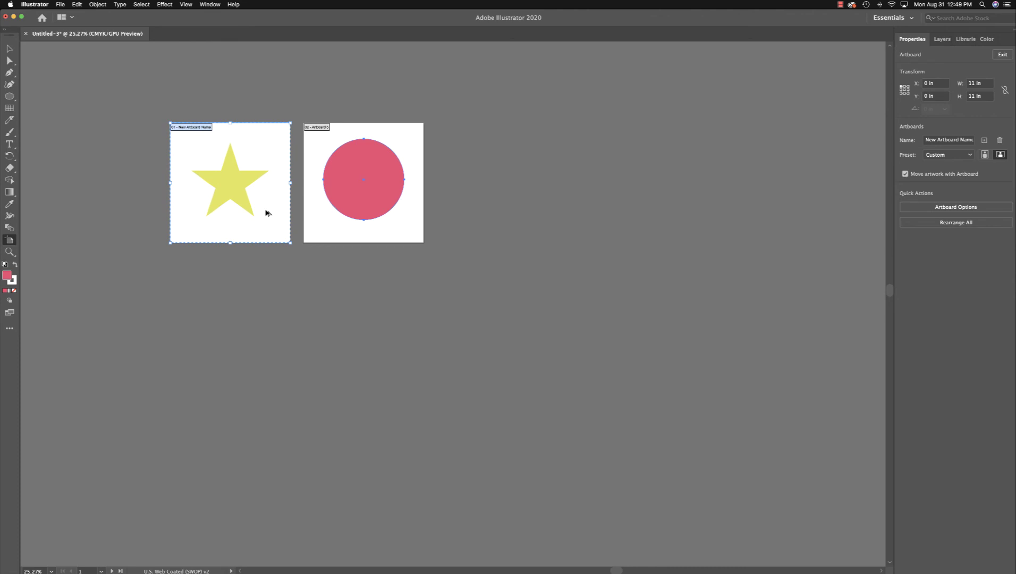
pyautogui.moveTo(266, 212); pyautogui.dragTo(264, 349)
pyautogui.scroll(1, 263, 343)
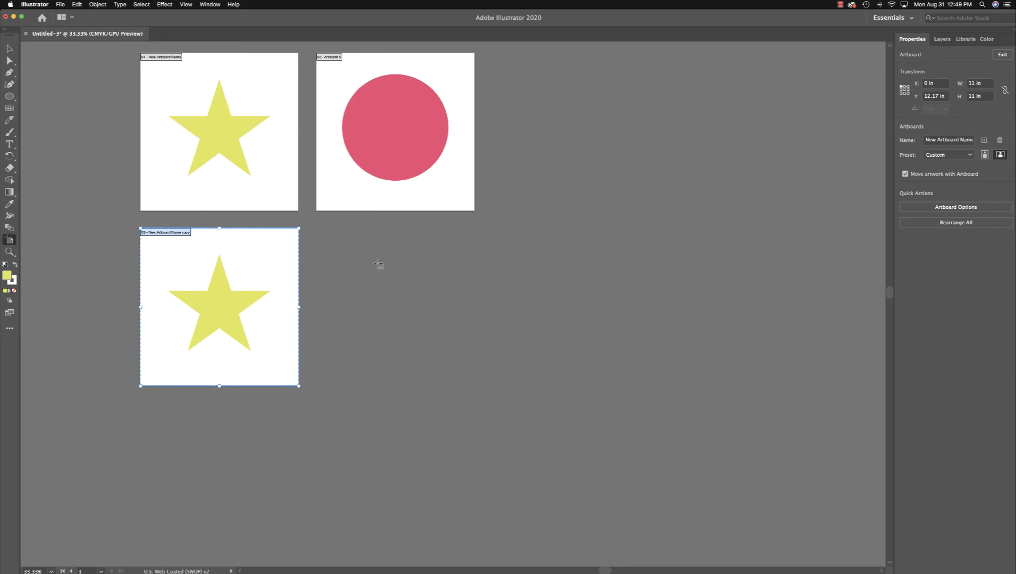
# Duplicate the circle artboard with its artwork directly below the original, level with the star artboard's copy at about Y 12.17 in
pyautogui.click(355, 173)
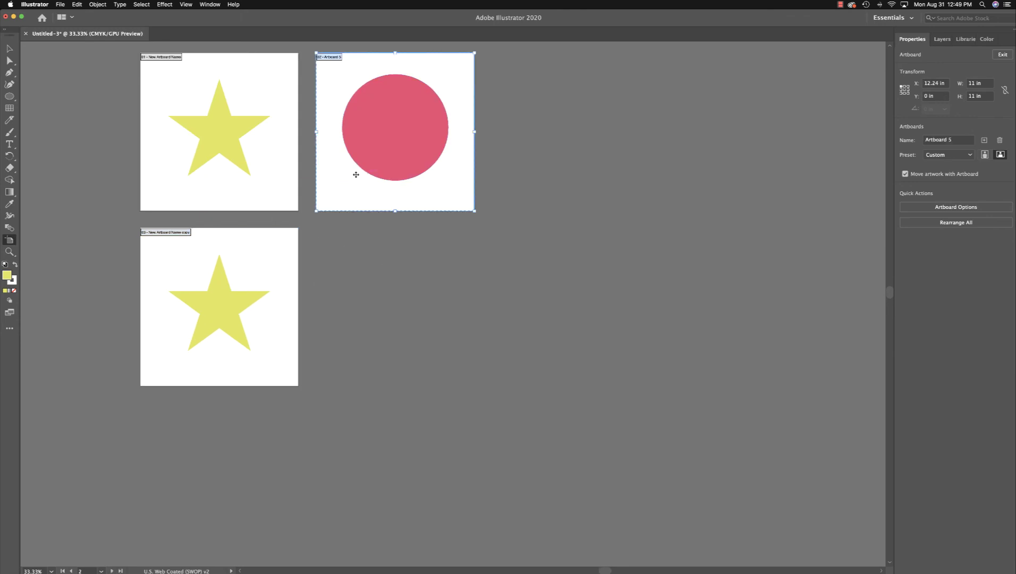
pyautogui.moveTo(357, 177); pyautogui.dragTo(352, 351)
pyautogui.press('super+minus')
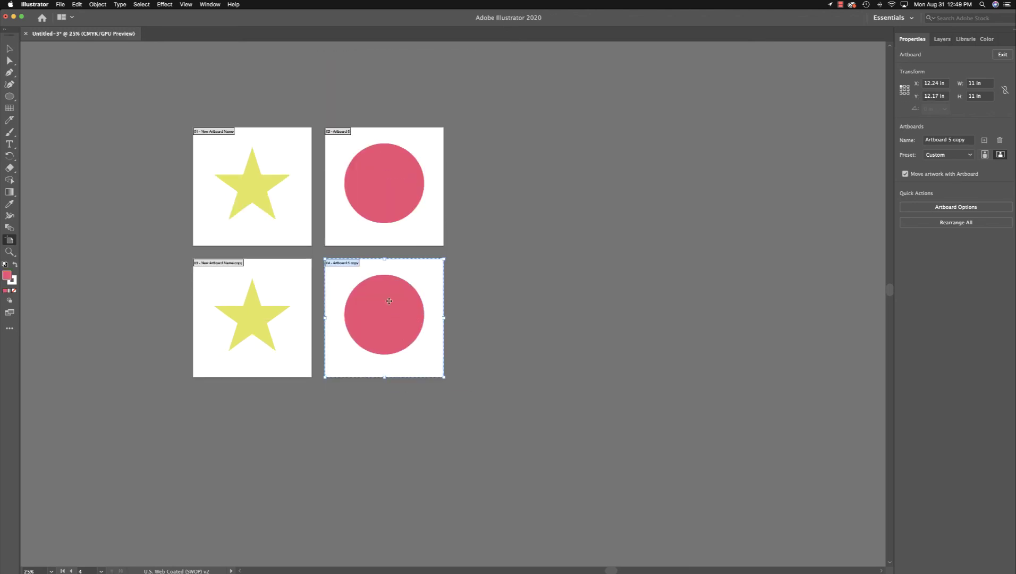
# Duplicate the two second-row artboards together into a third row at about Y 24.59 in, and leave artboard editing
pyautogui.click(271, 301)
pyautogui.keyDown('shift'); pyautogui.click(363, 317); pyautogui.keyUp('shift')
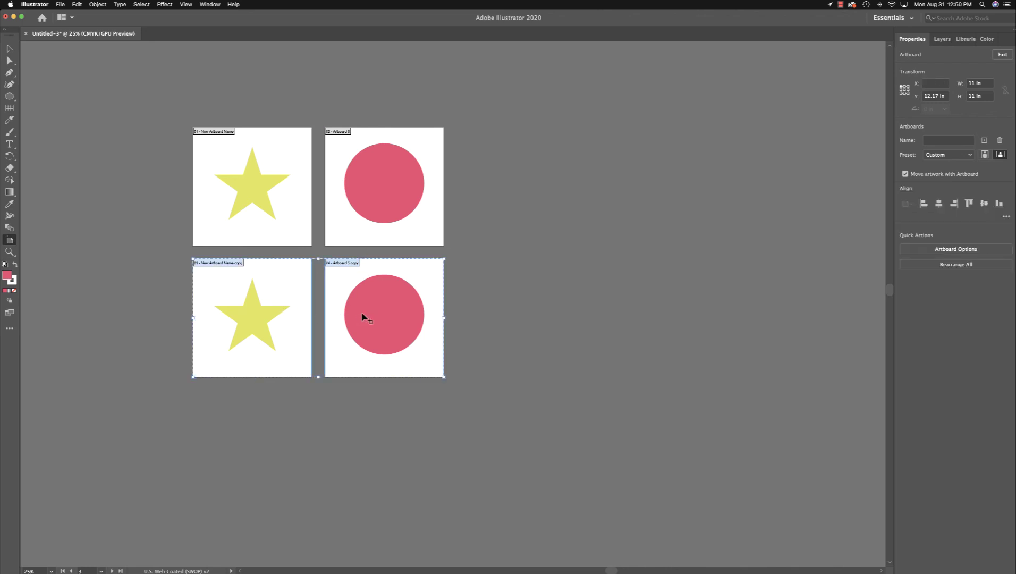
pyautogui.moveTo(356, 304); pyautogui.dragTo(363, 438)
pyautogui.press('super+minus')
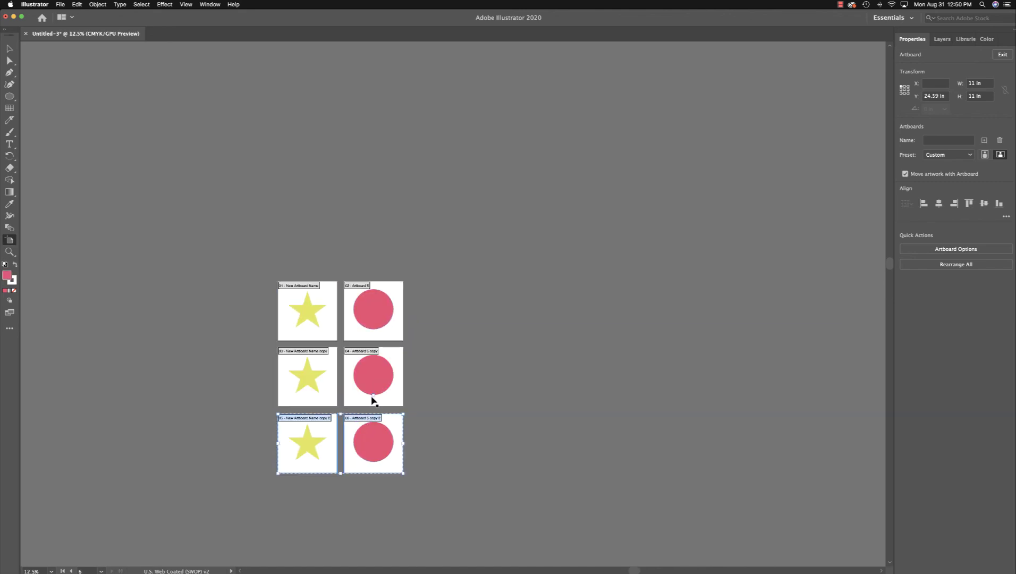
pyautogui.keyDown('super'); pyautogui.click(356, 397); pyautogui.keyUp('super')
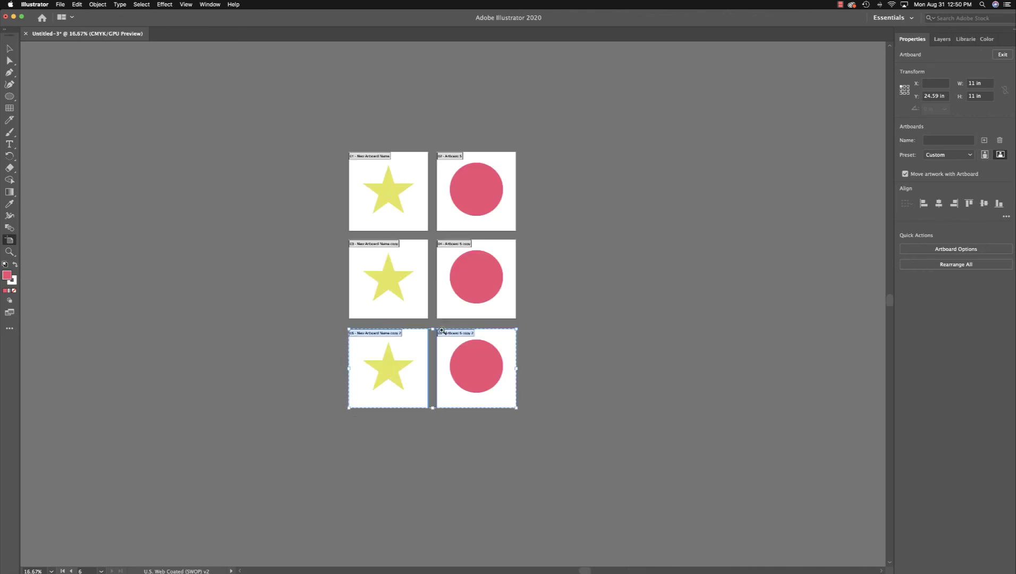
pyautogui.keyDown('super'); pyautogui.click(442, 300); pyautogui.keyUp('super')
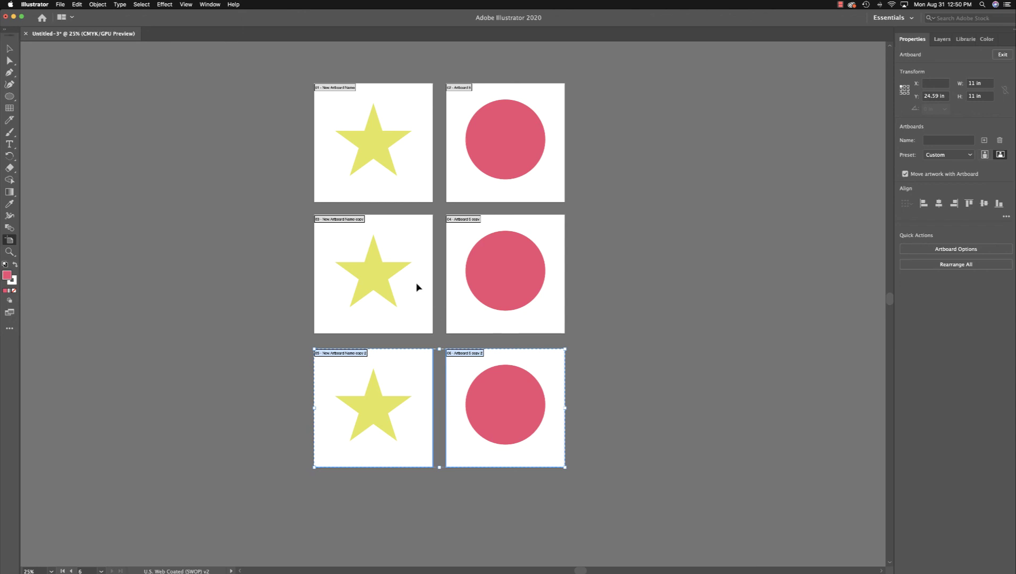
pyautogui.press('Escape')
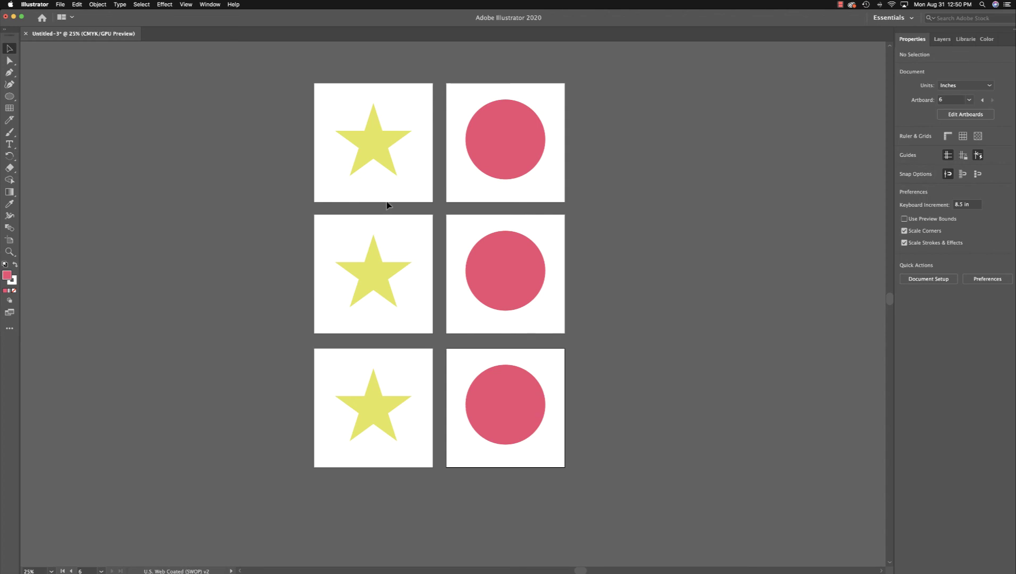
# Select the star on the first artboard and compare its properties with the artboard's, switching to the Artboard tool and back to the Selection tool
pyautogui.click(376, 163)
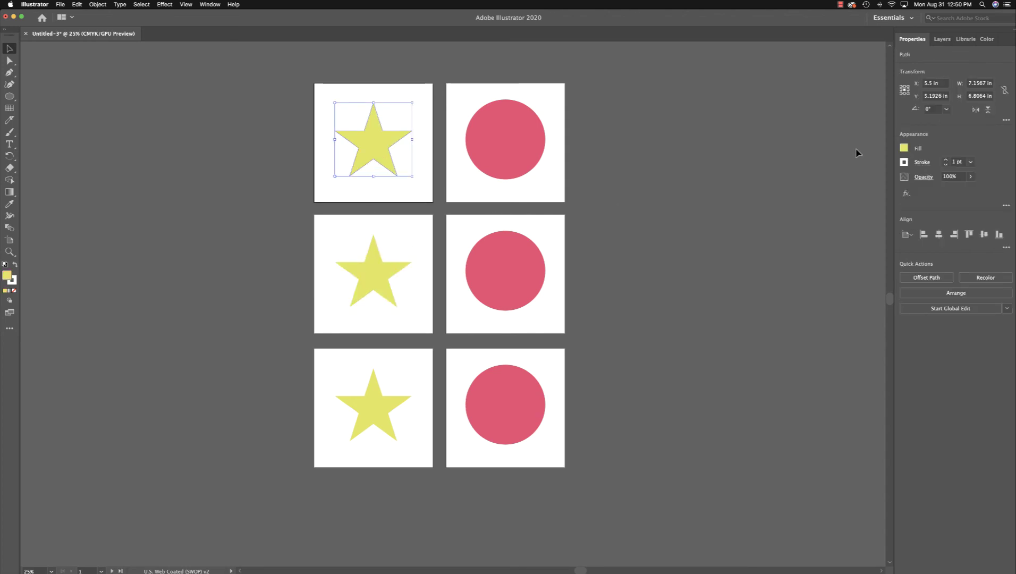
pyautogui.scroll(-1, 291, 164)
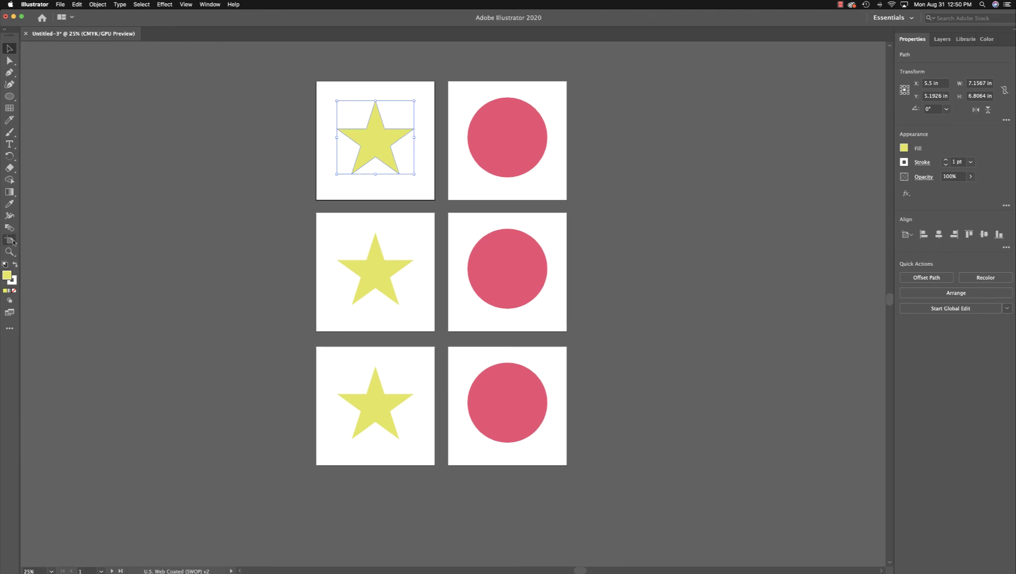
pyautogui.click(10, 240)
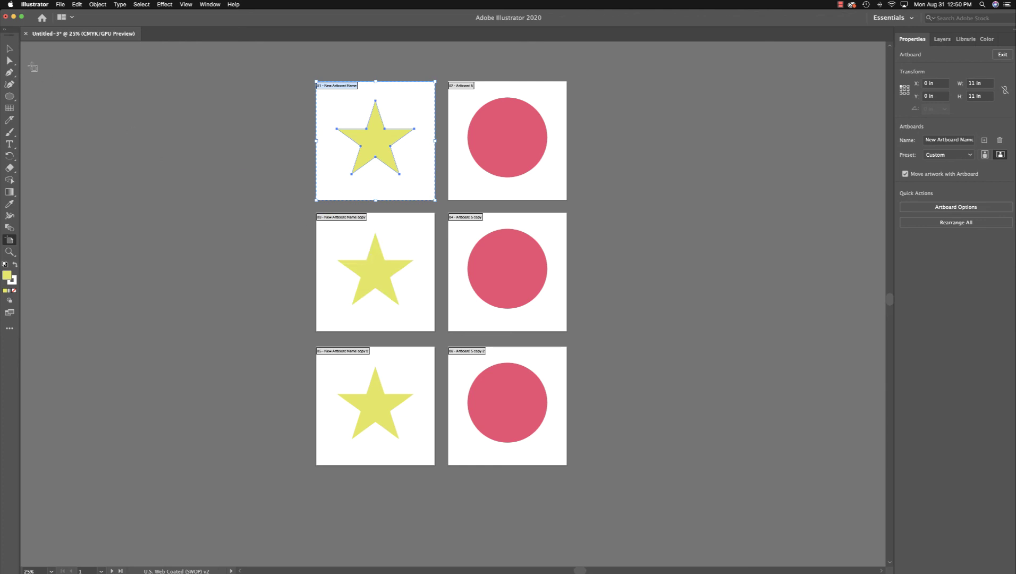
pyautogui.click(9, 49)
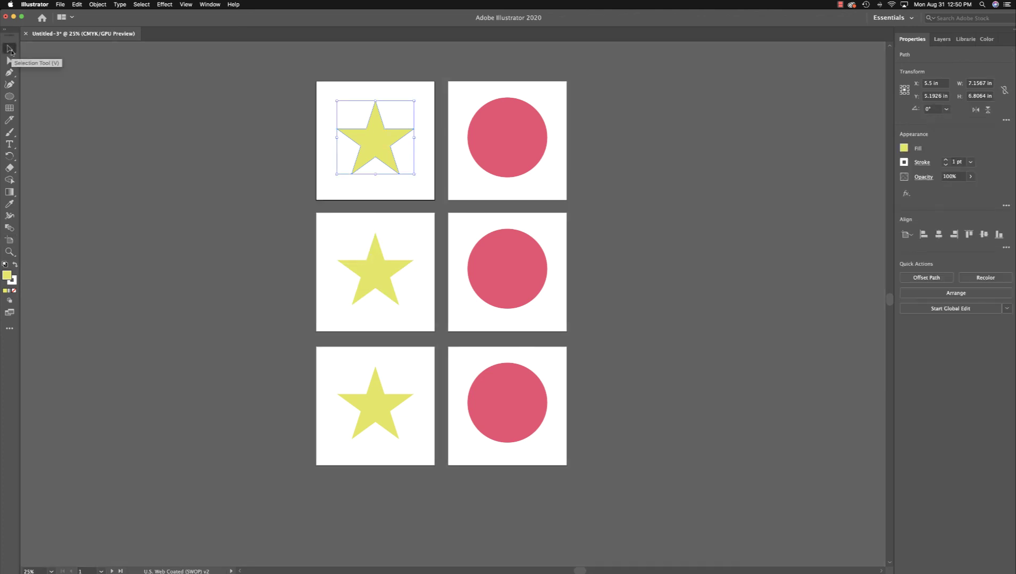